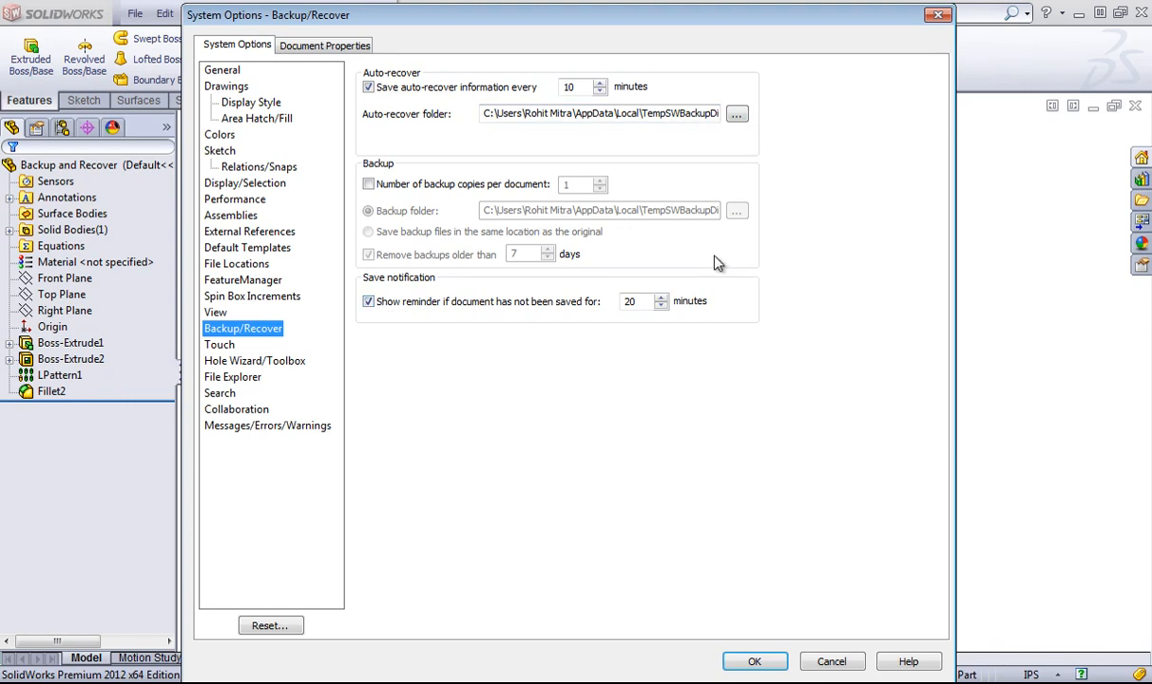
Close the system options without applying changes and create a folder named Autorecover on the Windows desktop.
left_click(814, 662)
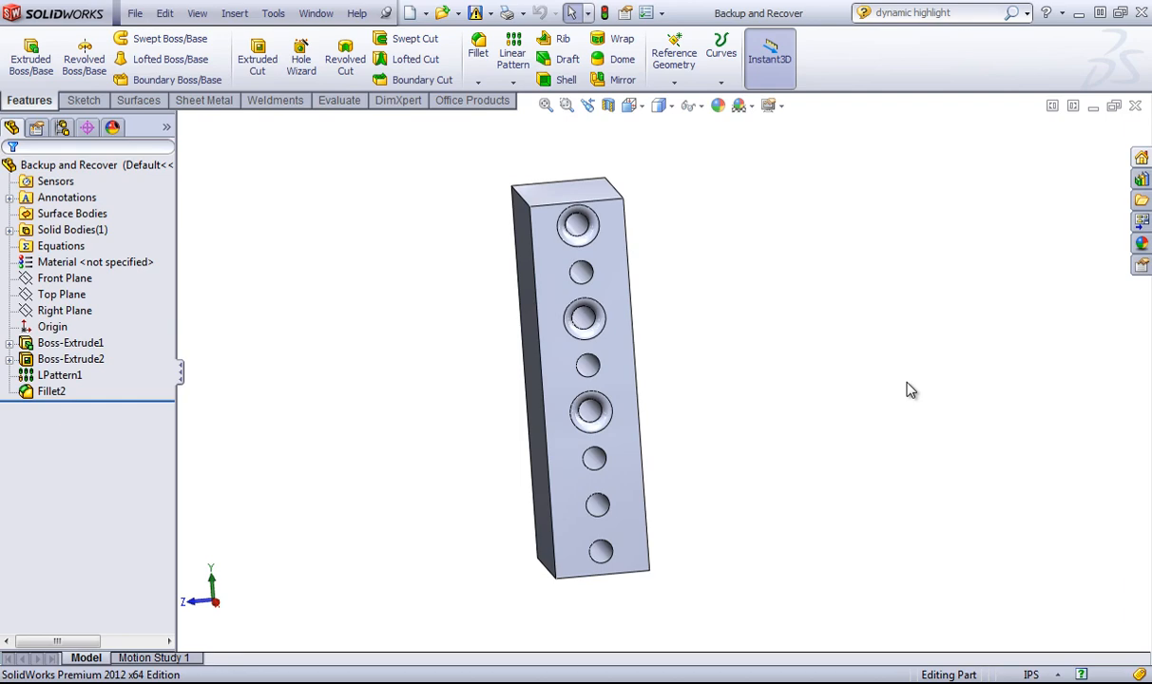
left_click(1082, 8)
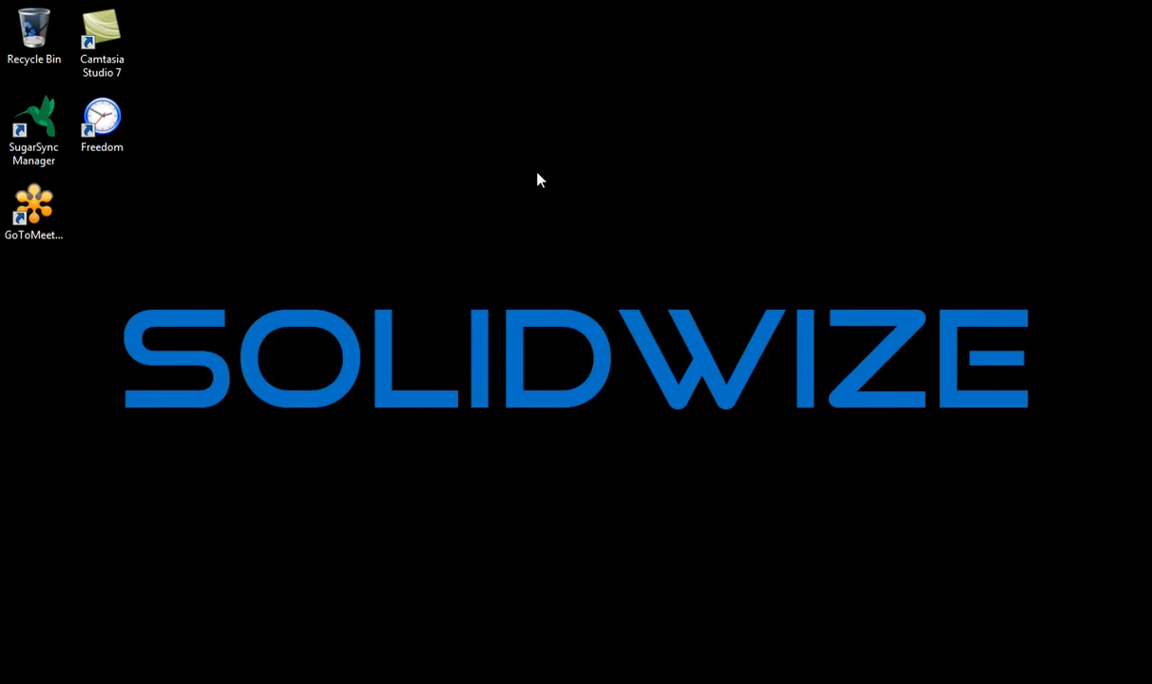
right_click(163, 28)
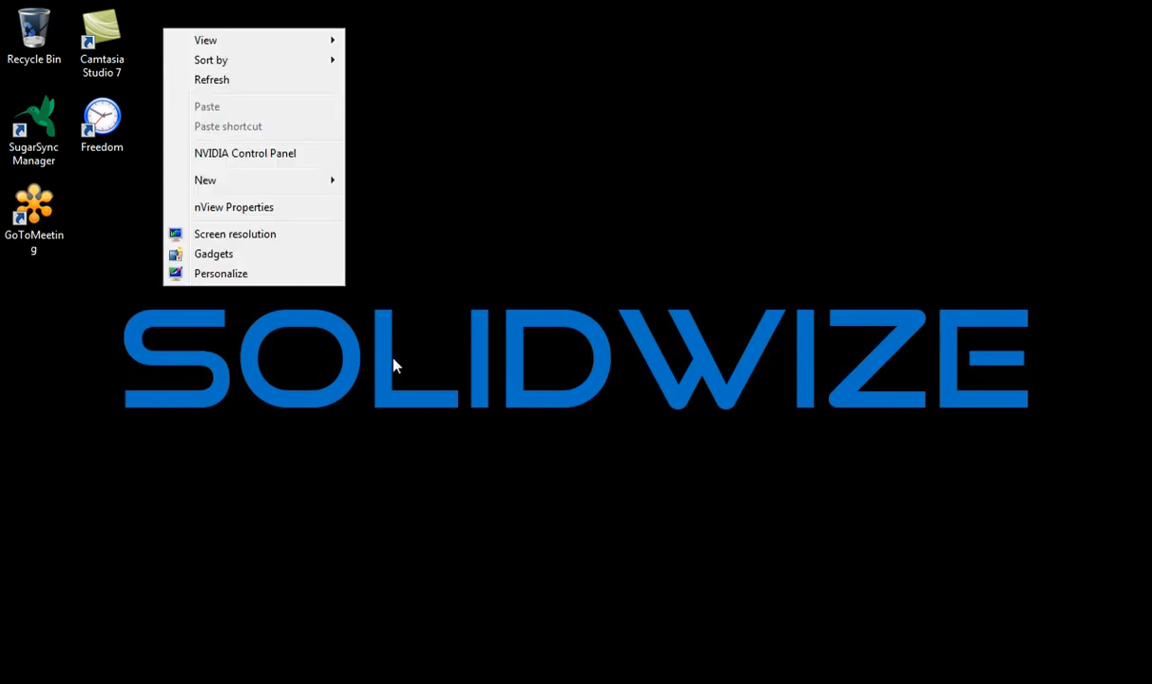
mouse_move(257, 180)
left_click(424, 181)
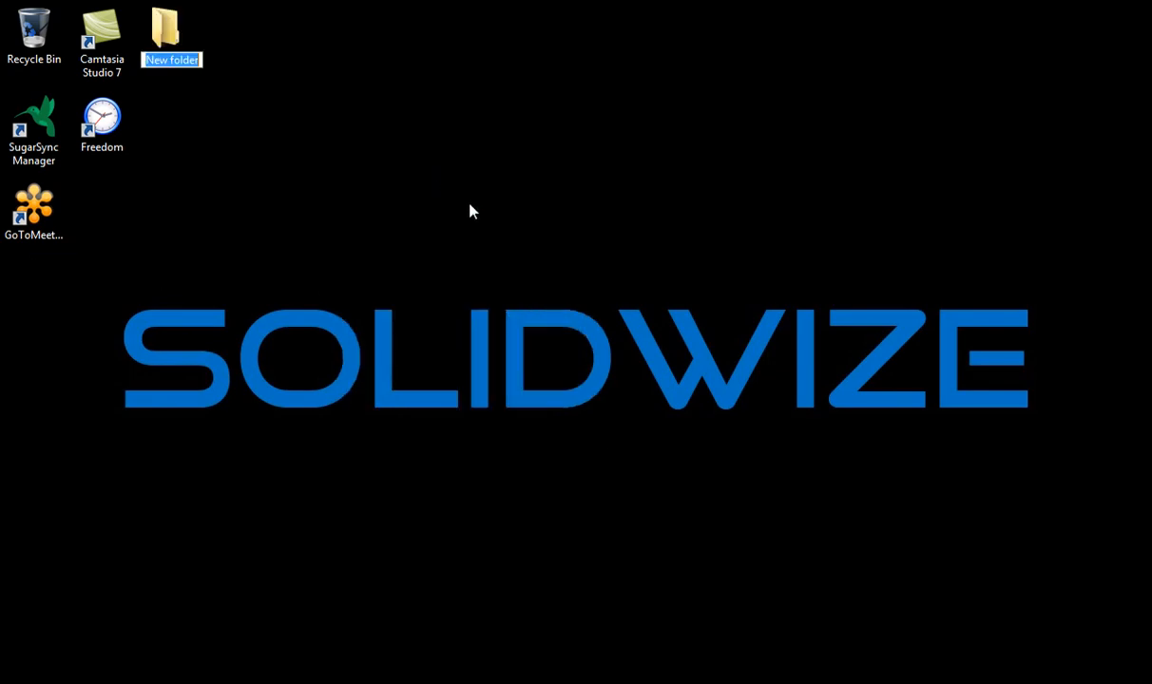
type("Auto")
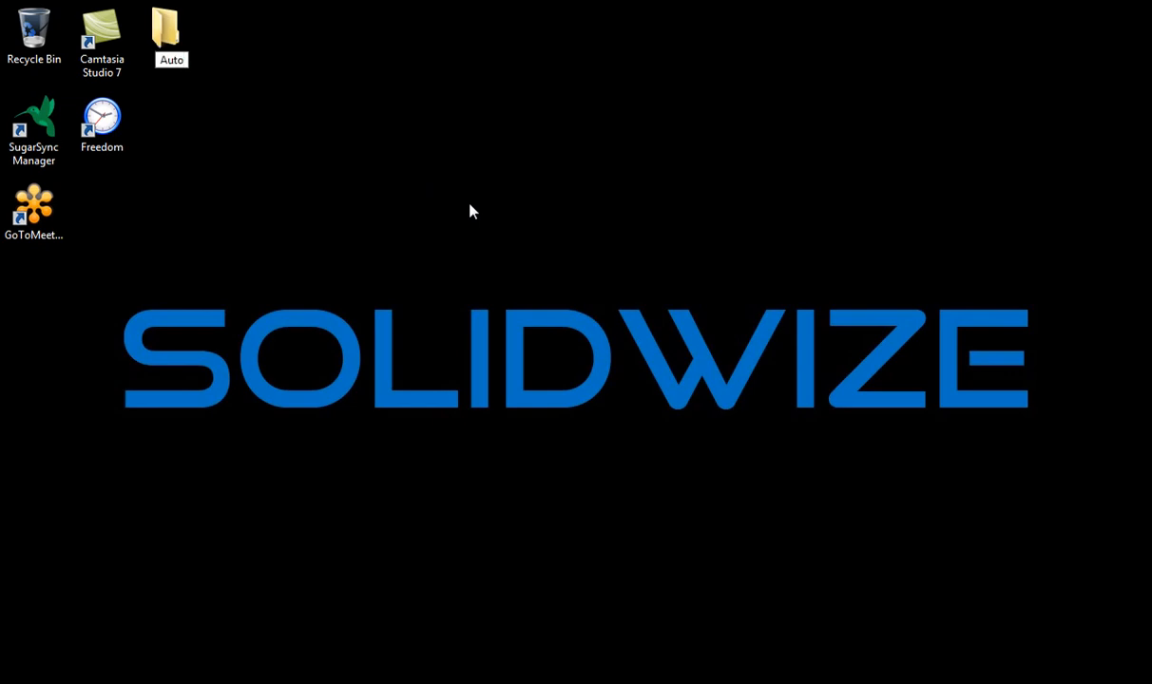
type("recover")
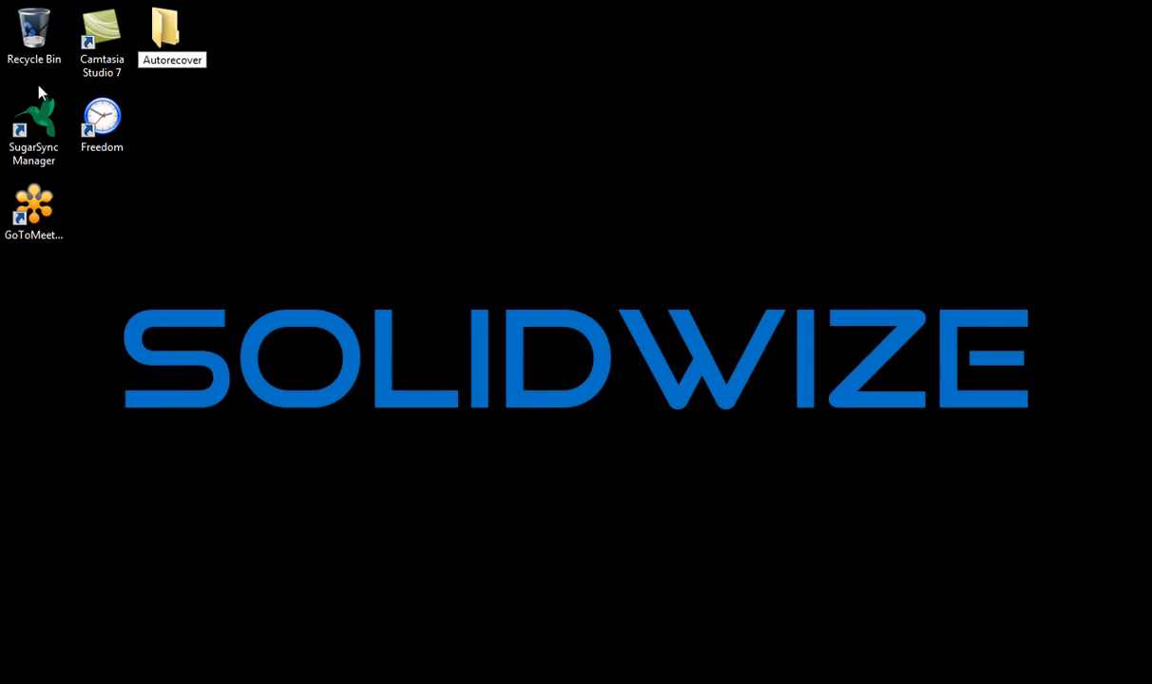
key("Return")
Create a second folder named Backup on the desktop.
right_click(169, 108)
mouse_move(279, 287)
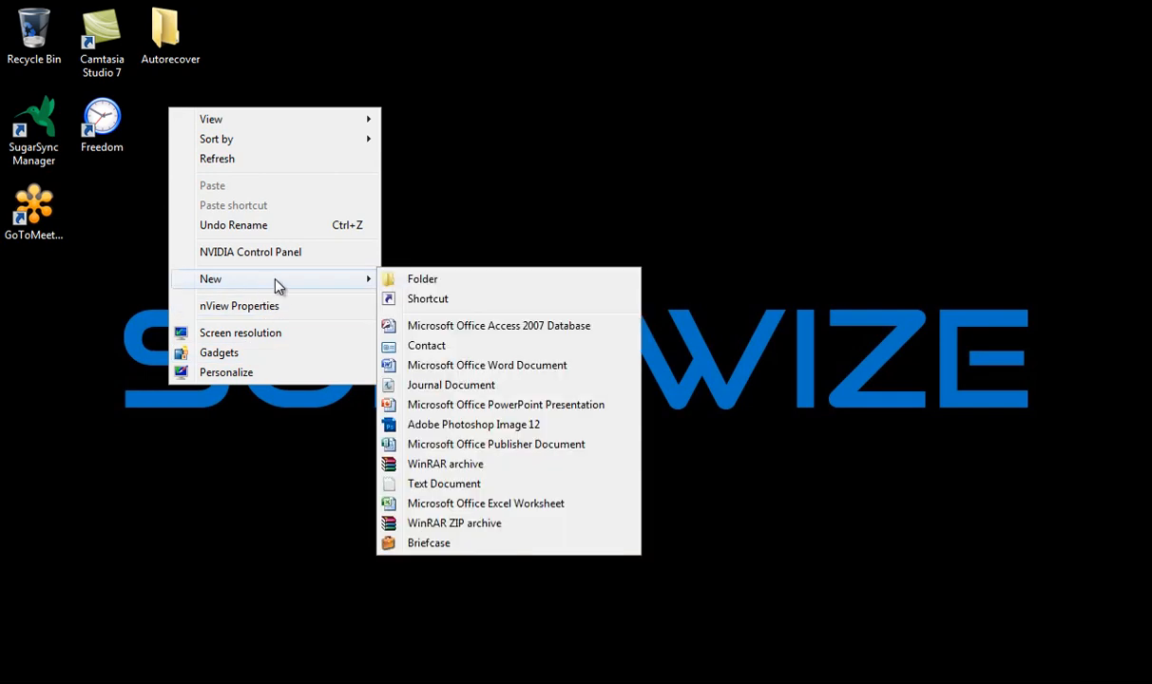
left_click(454, 282)
type("Backup")
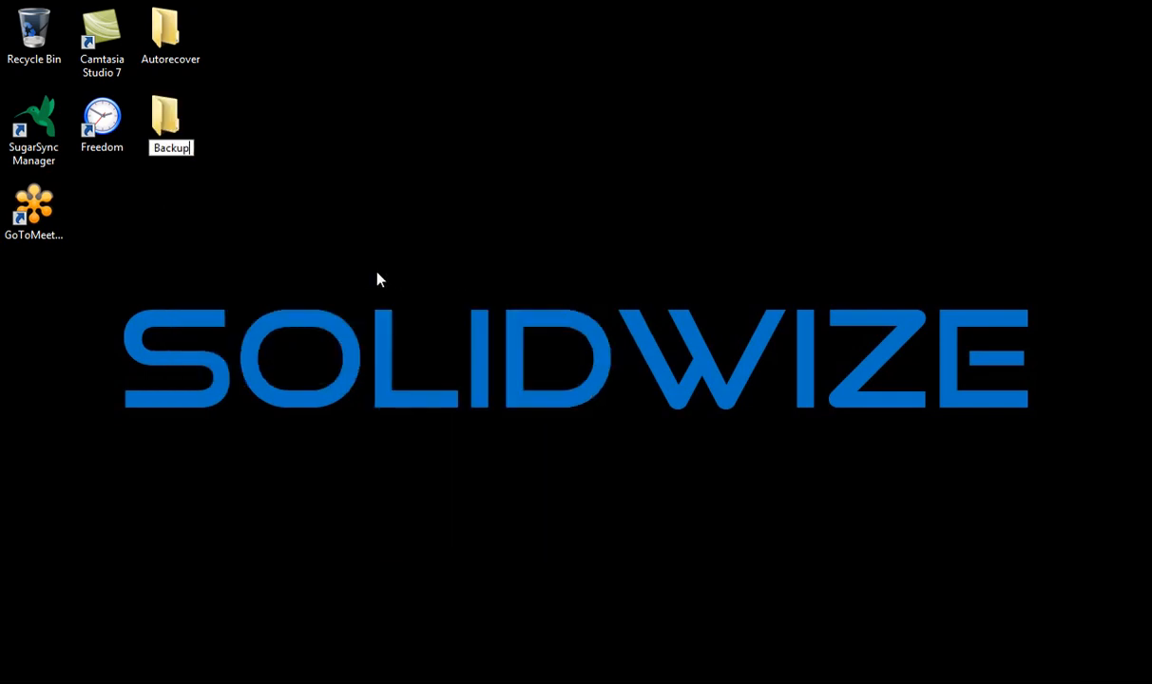
key("Return")
left_click(424, 232)
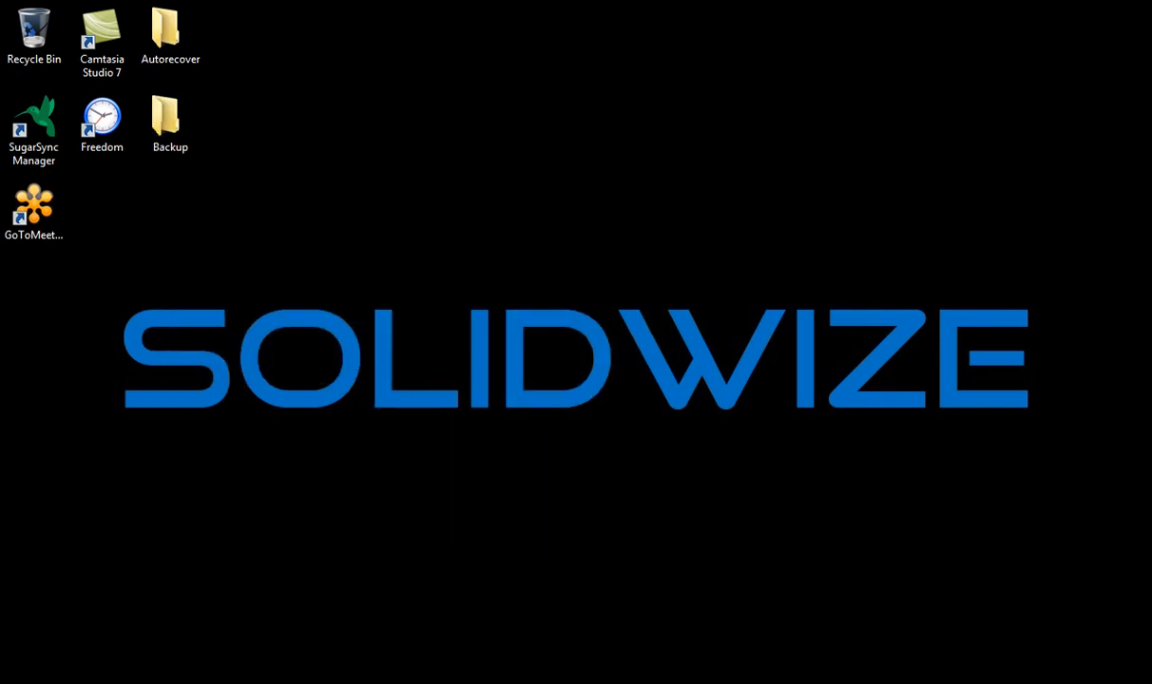
Switch back to SolidWorks and set the auto-recover save interval to 1 minute in the Backup/Recover system options.
key("alt+Tab")
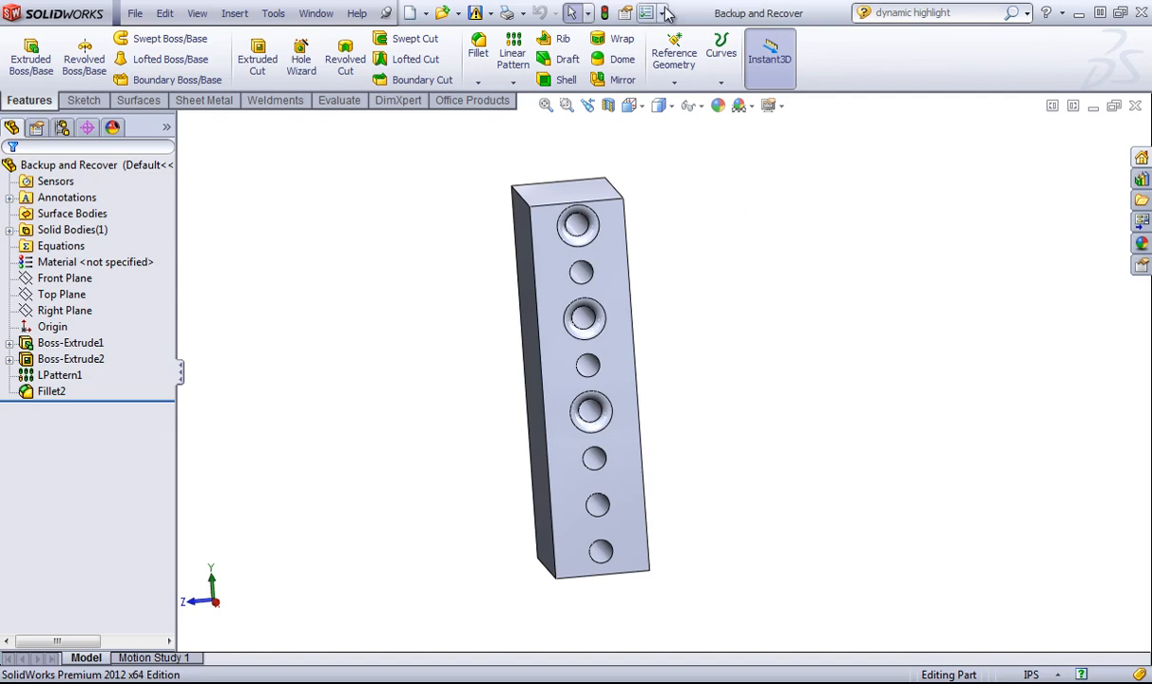
left_click(628, 12)
left_click(674, 32)
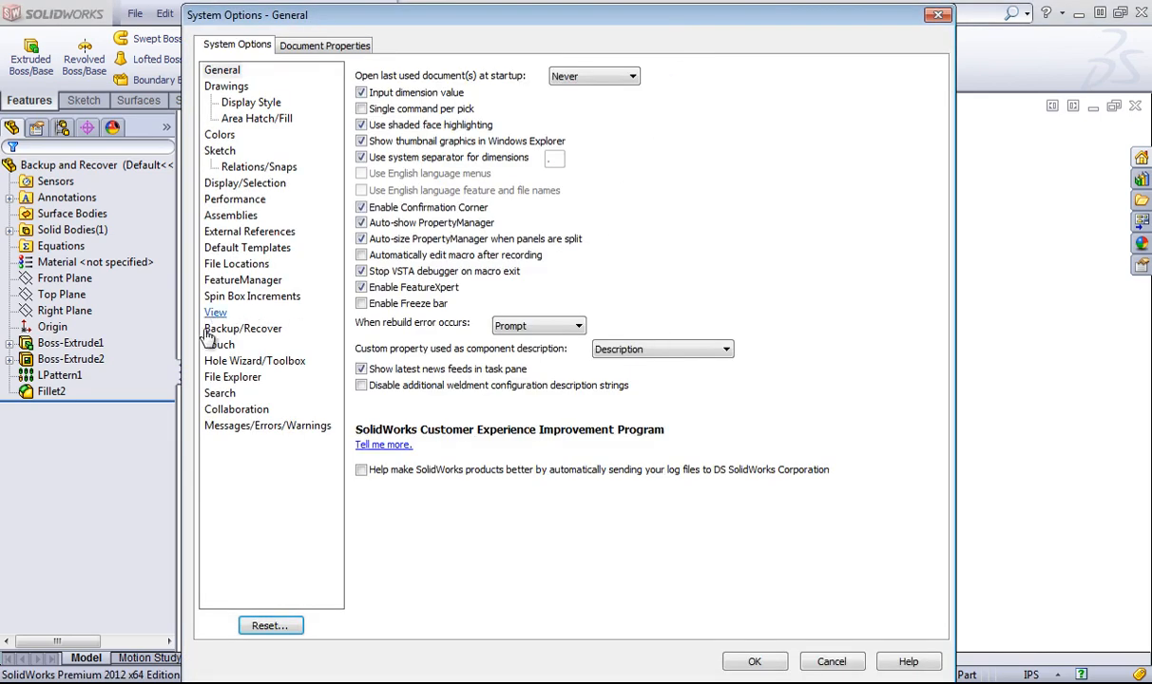
left_click(233, 328)
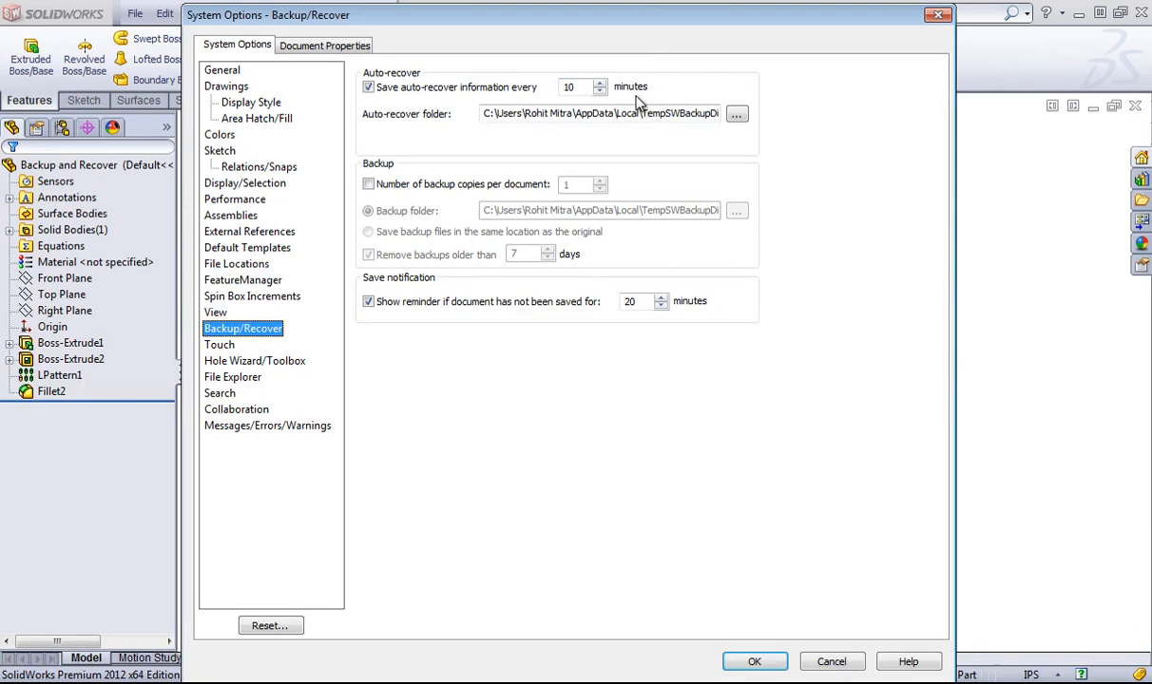
left_click(599, 91)
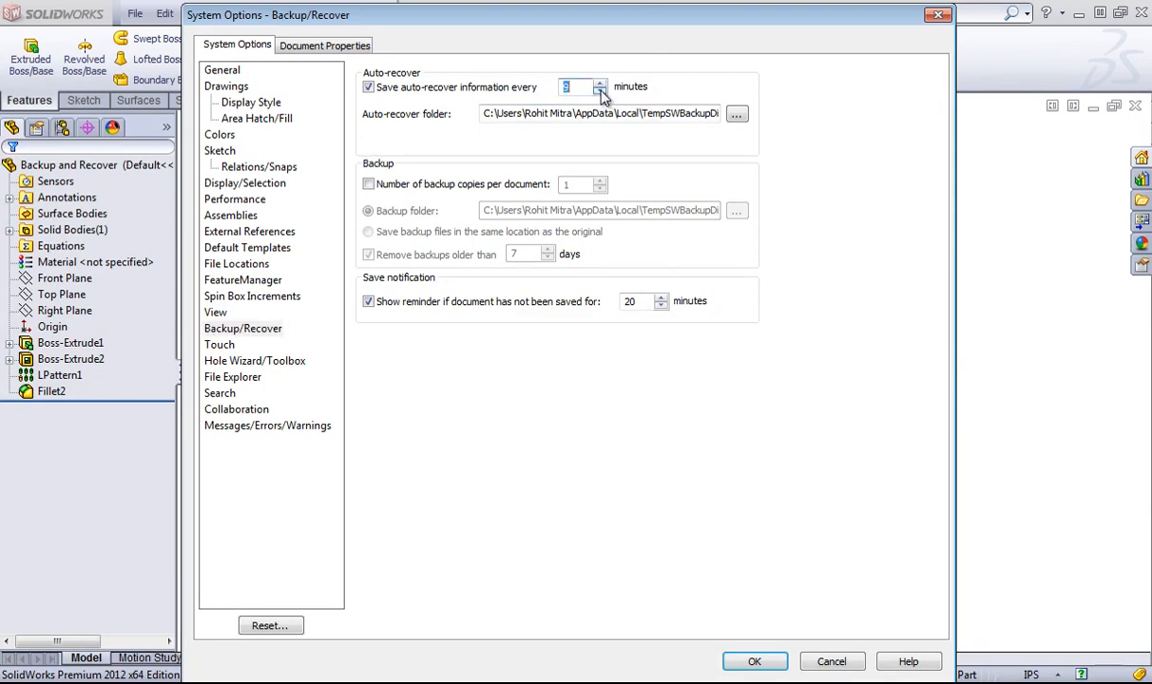
left_click(599, 91)
left_click(600, 91)
left_click(600, 92)
Set the auto-recover folder to the Autorecover folder on the desktop.
left_click(737, 114)
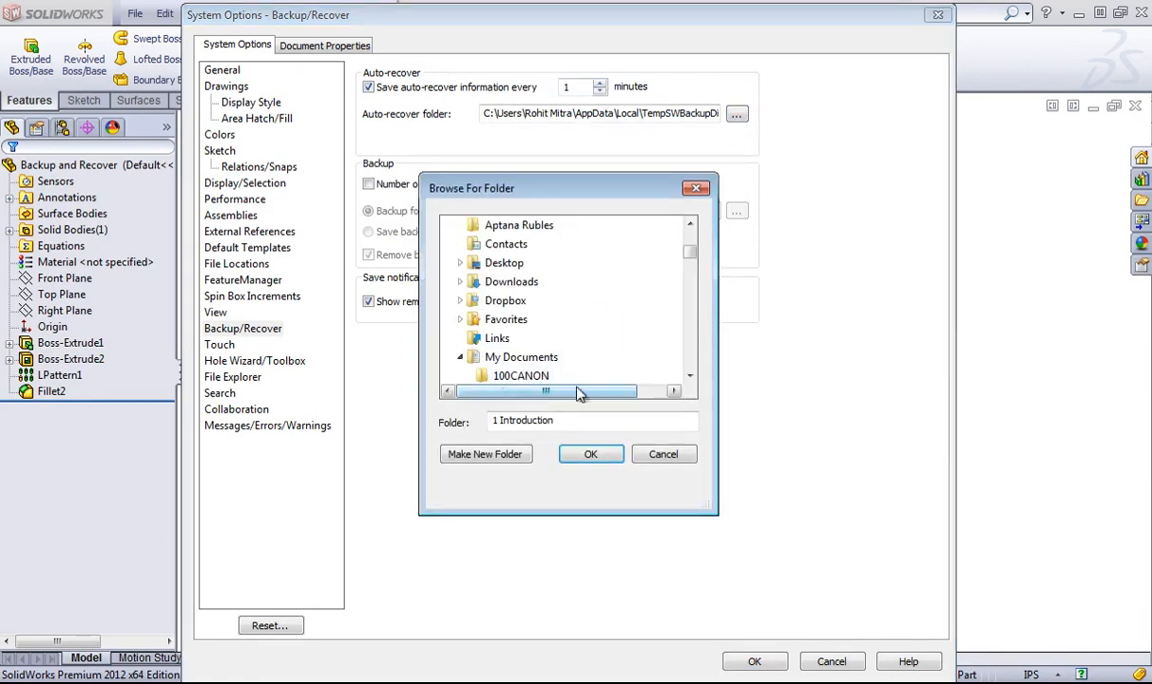
left_click_drag(689, 251, 699, 244)
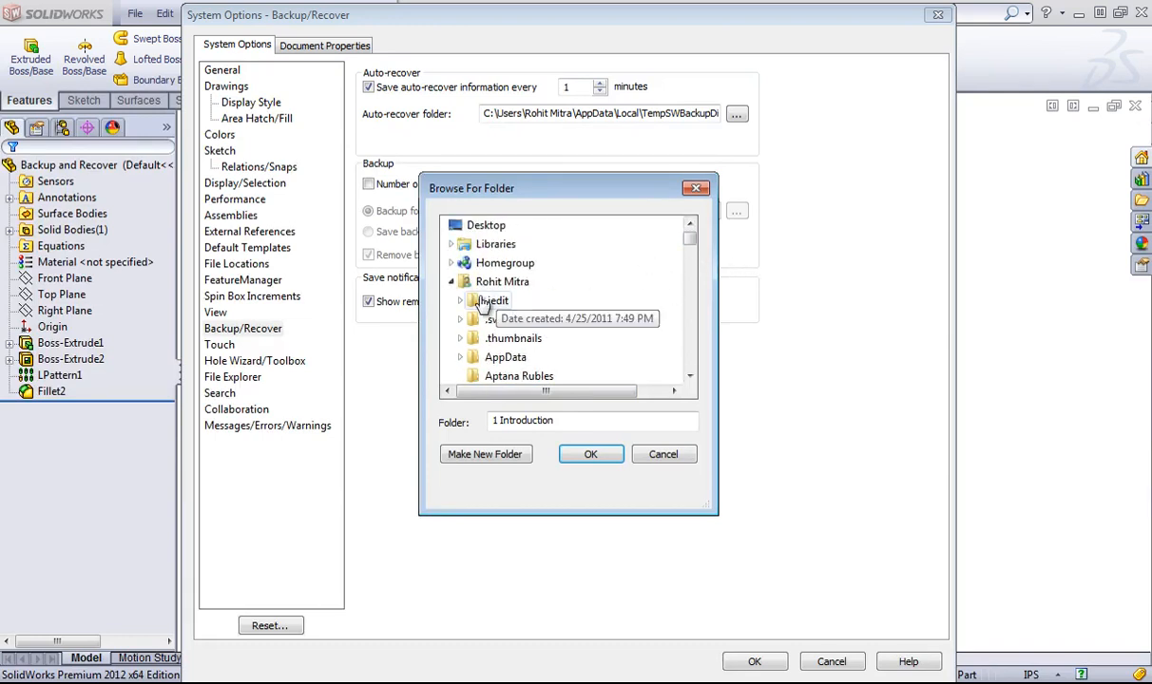
left_click(451, 282)
left_click(502, 376)
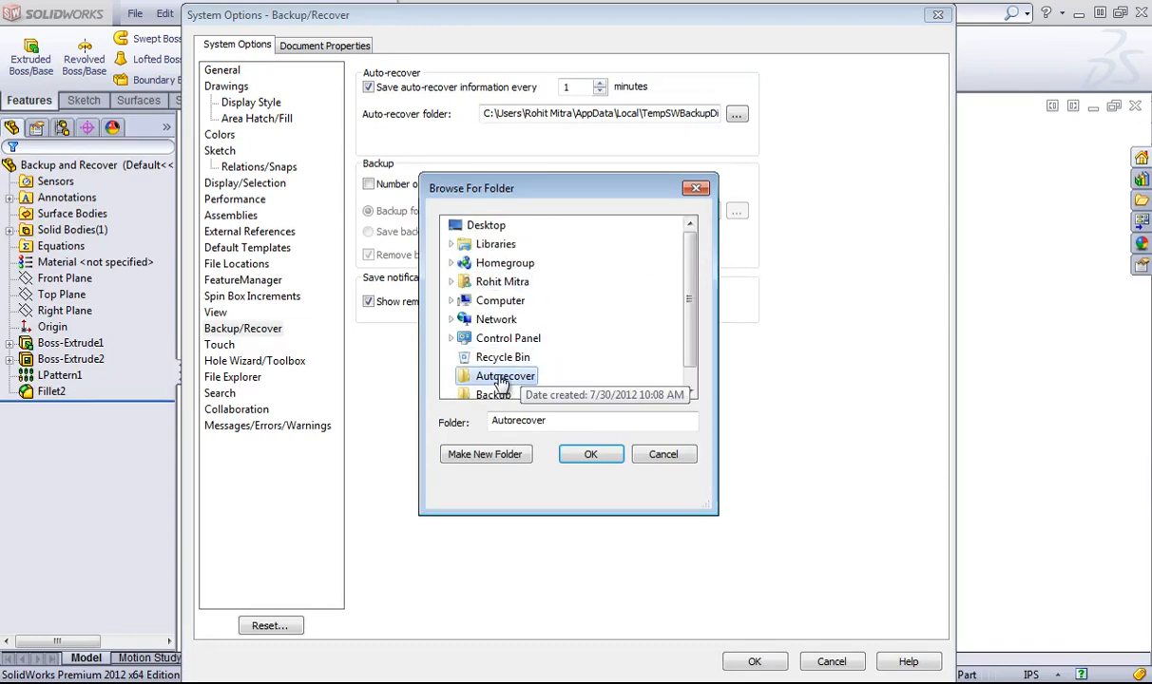
left_click(591, 454)
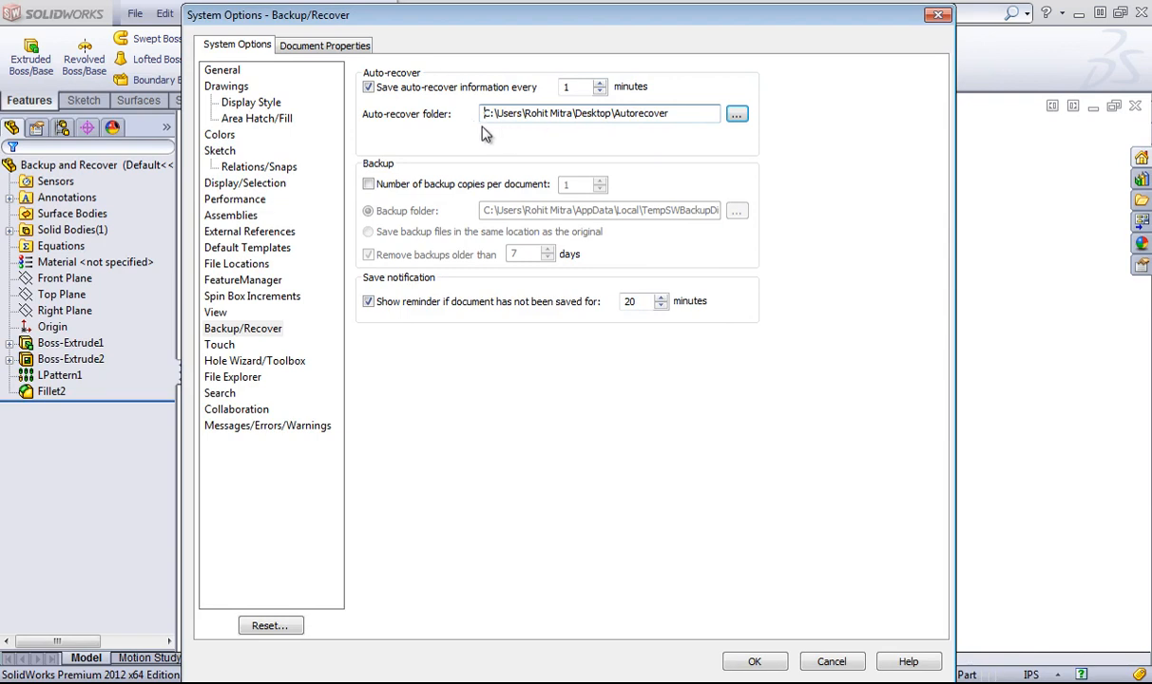
Enable backup copies per document and set the backup folder to the Backup folder on the desktop.
left_click(367, 184)
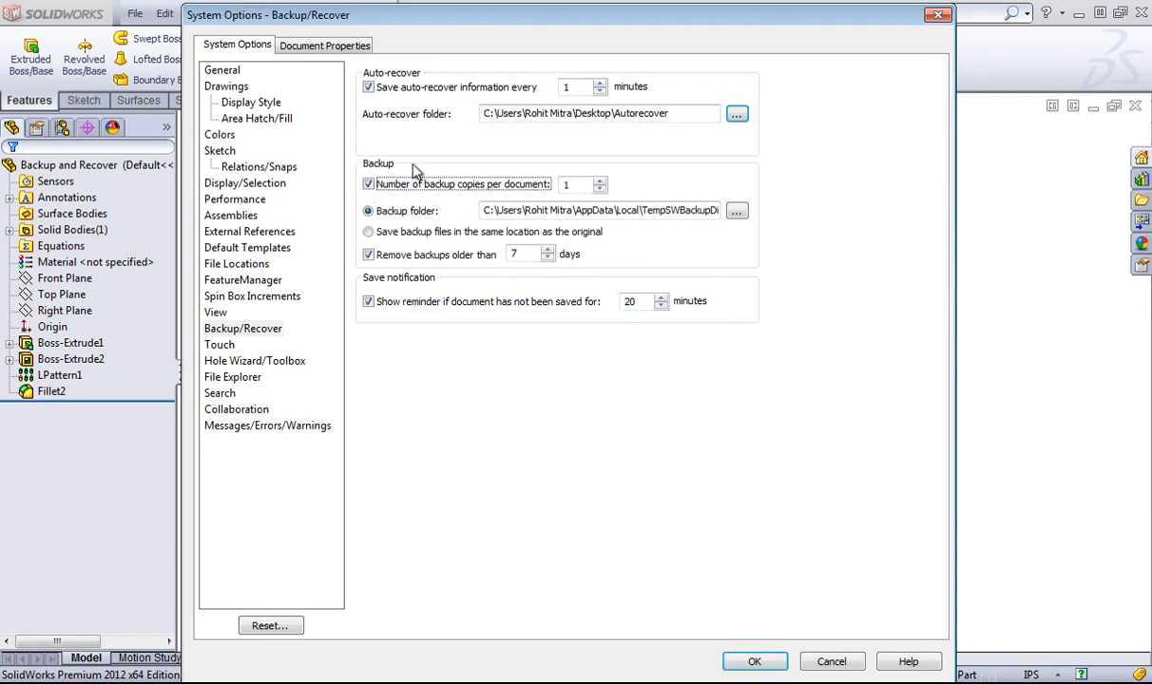
left_click(737, 210)
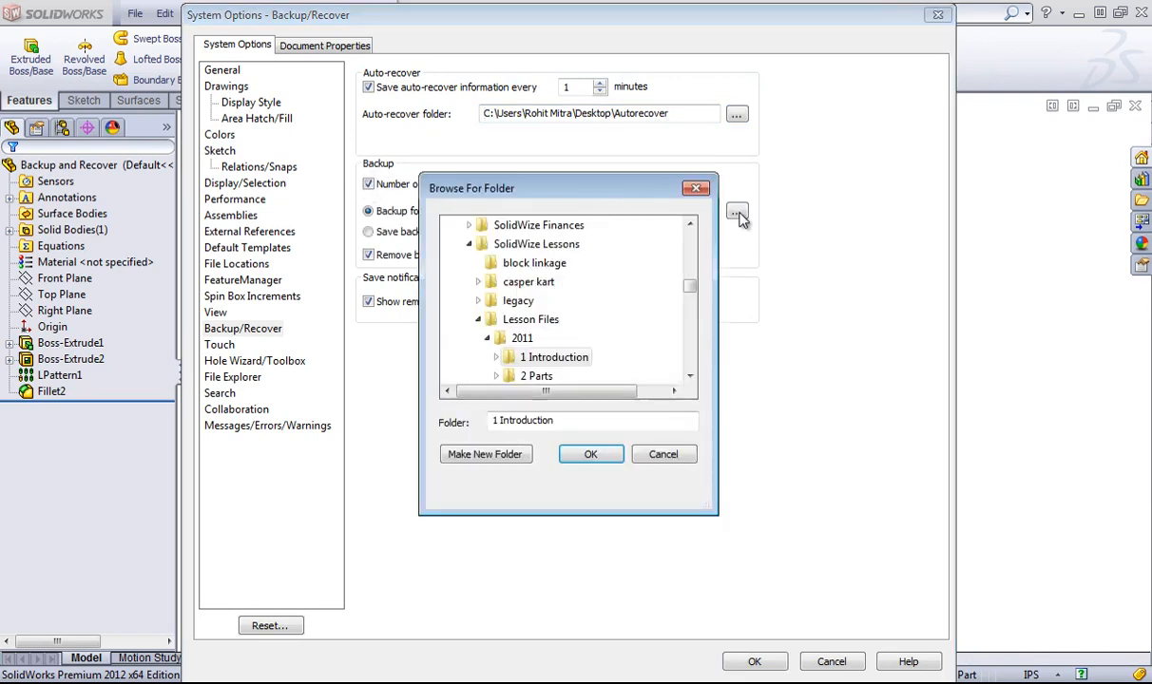
left_click(478, 319)
scroll(457, 328, "up", 3)
scroll(480, 361, "down", 1)
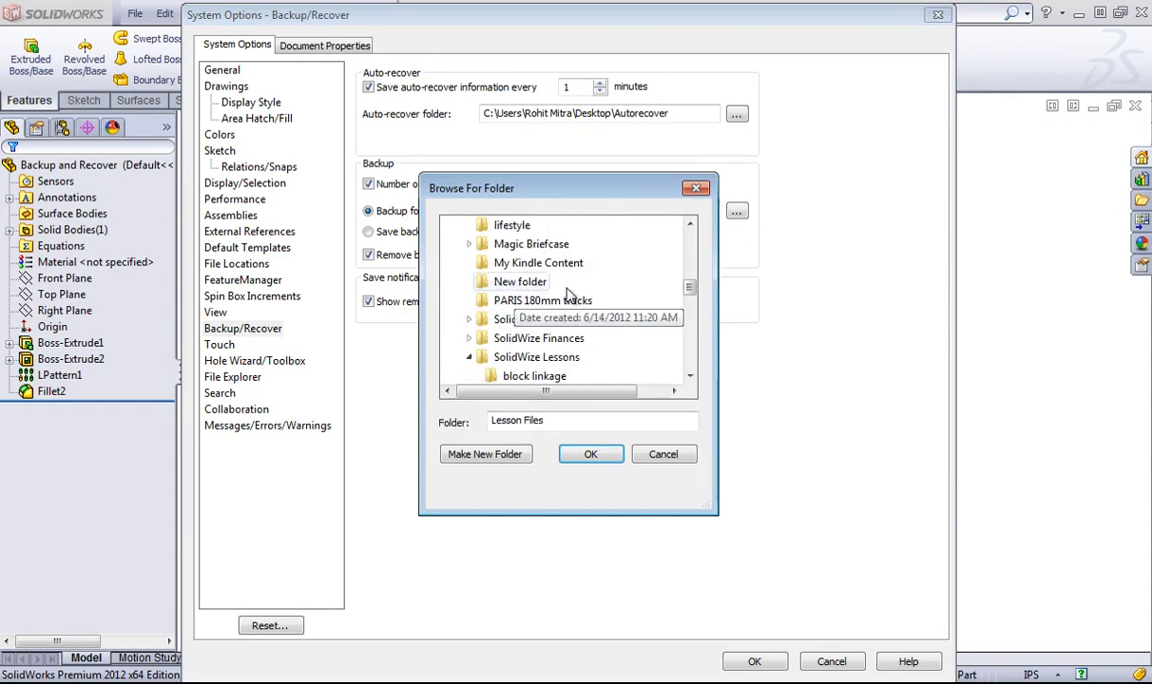
scroll(471, 304, "up", 8)
left_click(451, 282)
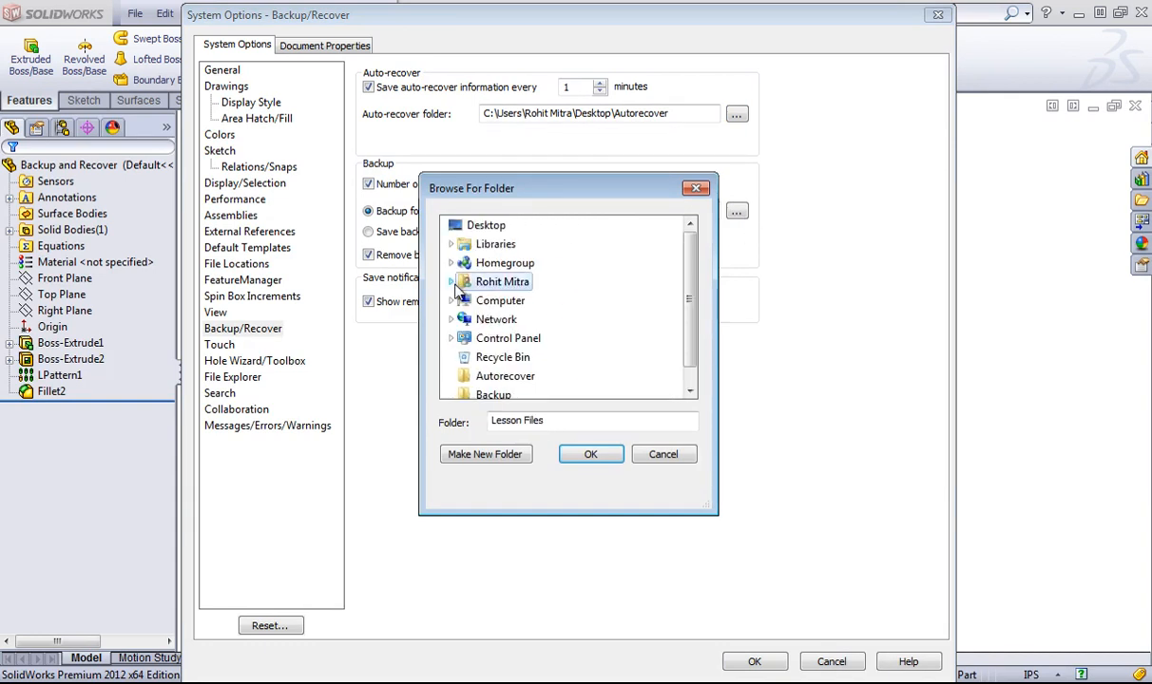
left_click(458, 226)
scroll(503, 332, "down", 1)
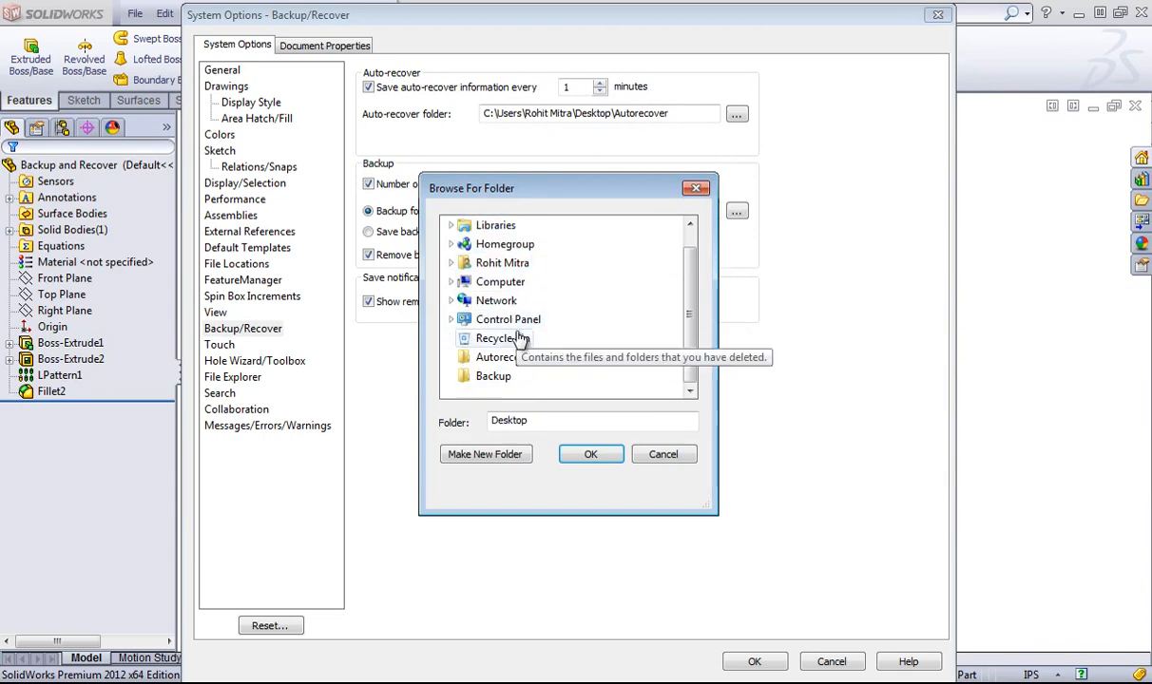
left_click(492, 377)
left_click(590, 454)
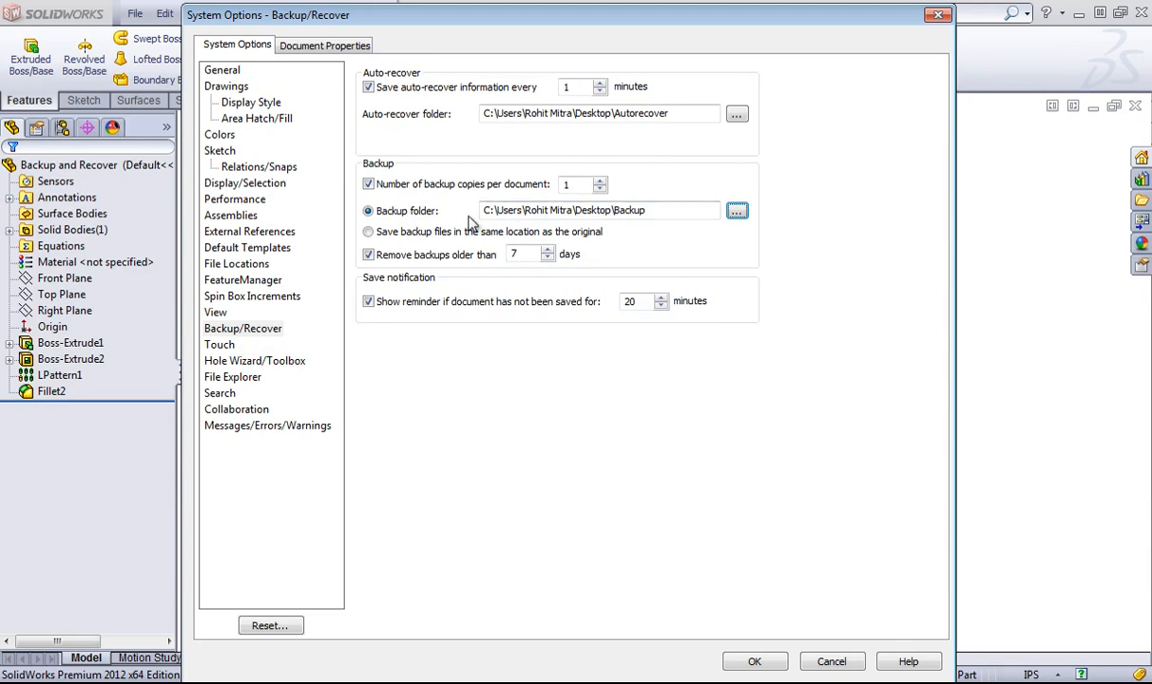
Set backups to be removed when older than 3 days.
left_click(548, 257)
left_click(547, 258)
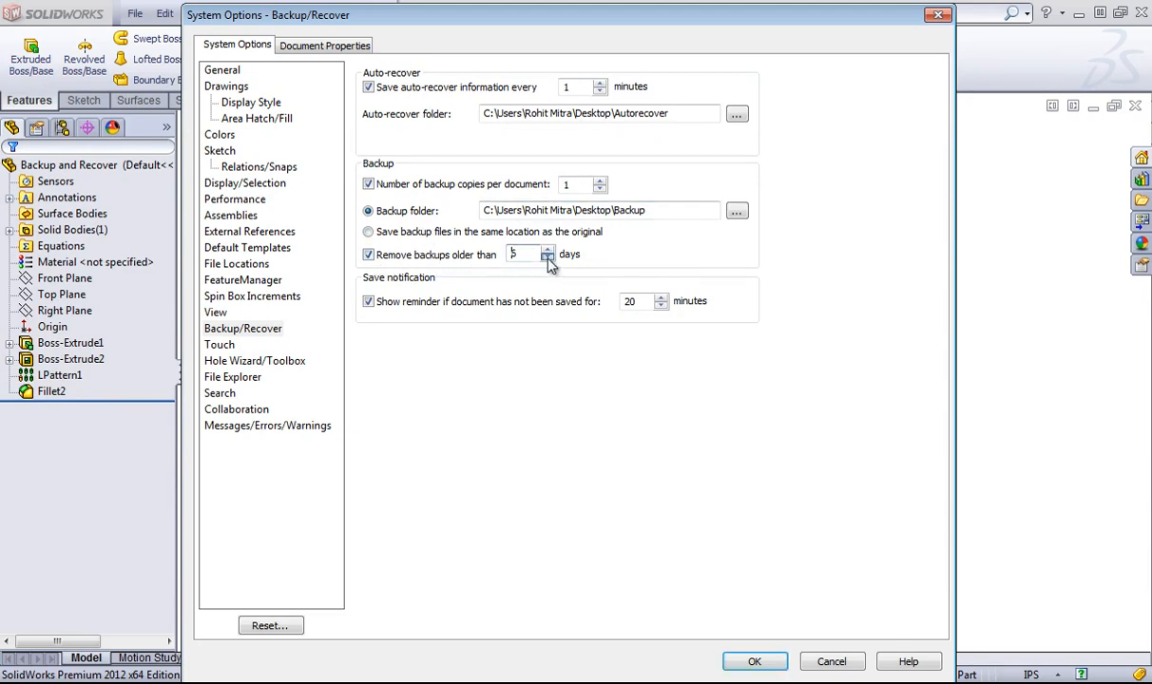
left_click(548, 257)
left_click(547, 257)
left_click(547, 256)
left_click(547, 257)
Set the number of backup copies per document to 3, keeping the backup option enabled.
left_click(368, 185)
left_click(368, 184)
left_click(599, 180)
left_click(599, 180)
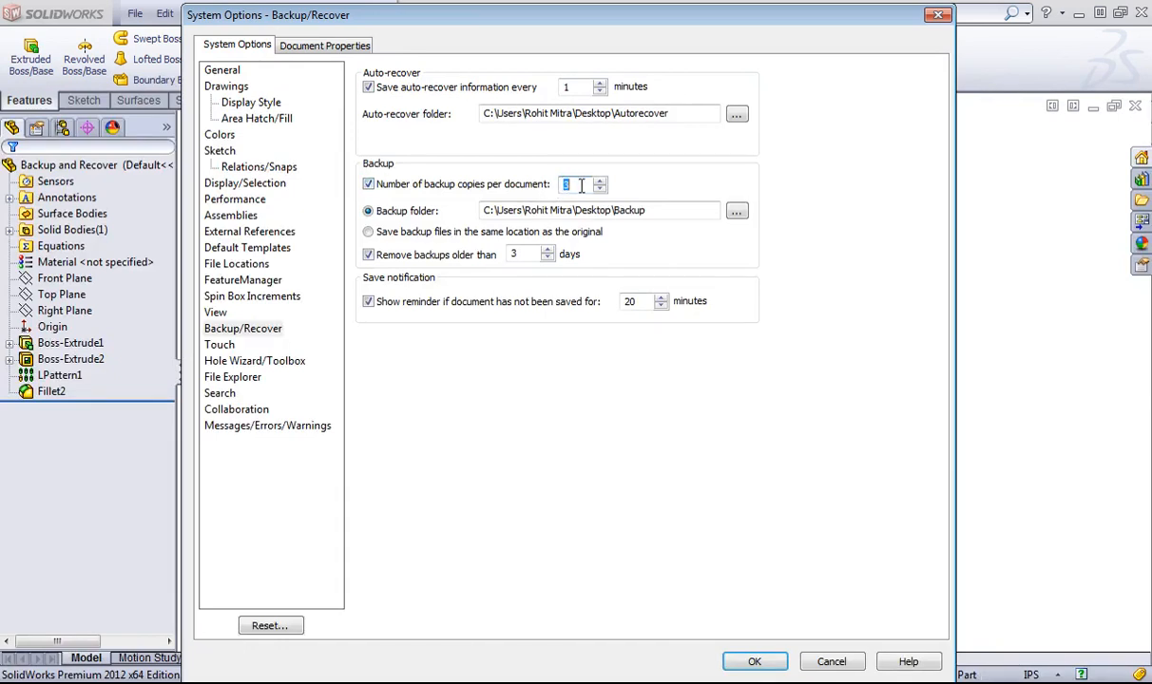
left_click(566, 184)
Set the unsaved-document reminder to 1 minute and apply the system options.
left_click(631, 302)
type("1")
left_click(755, 662)
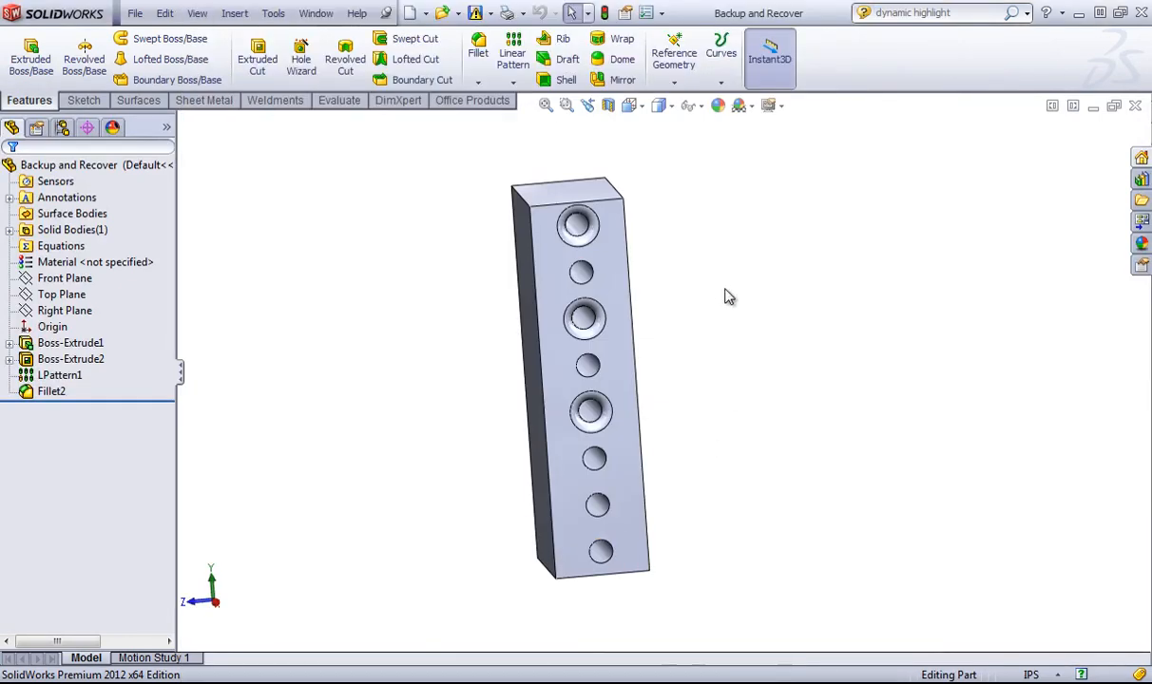
Change the block's 4.000 length dimension in Boss-Extrude1 to 5, accepting the older version file notice.
middle_click_drag(727, 296, 743, 462)
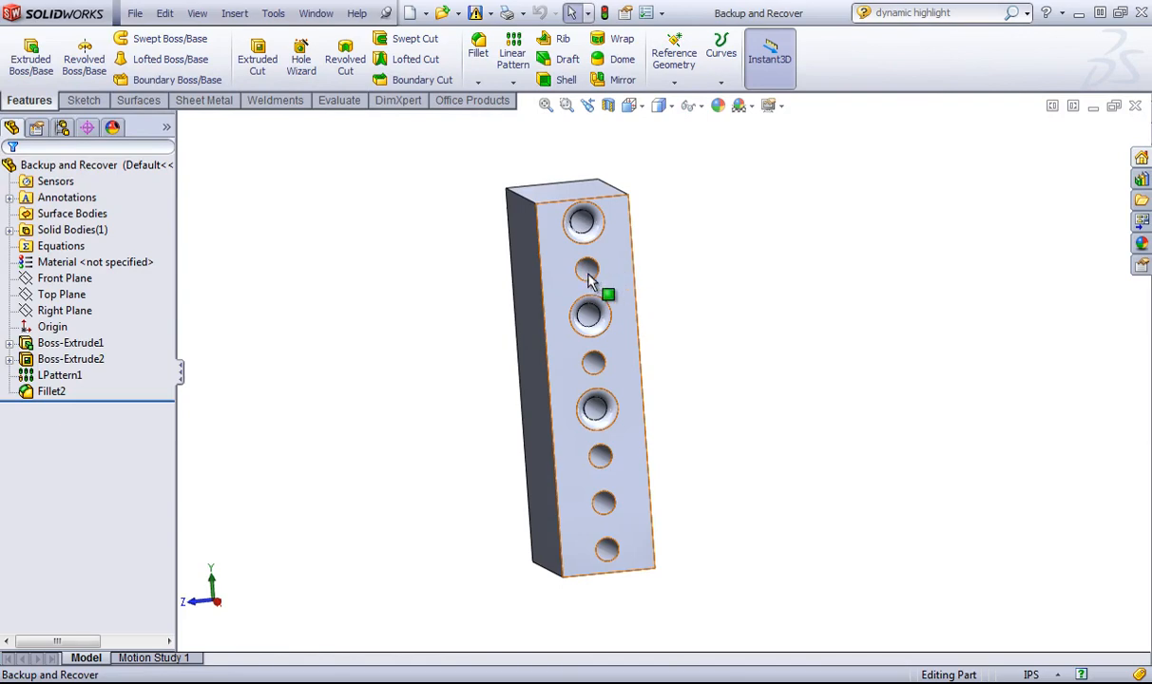
double_click(562, 300)
middle_click_drag(673, 290, 578, 312)
double_click(449, 399)
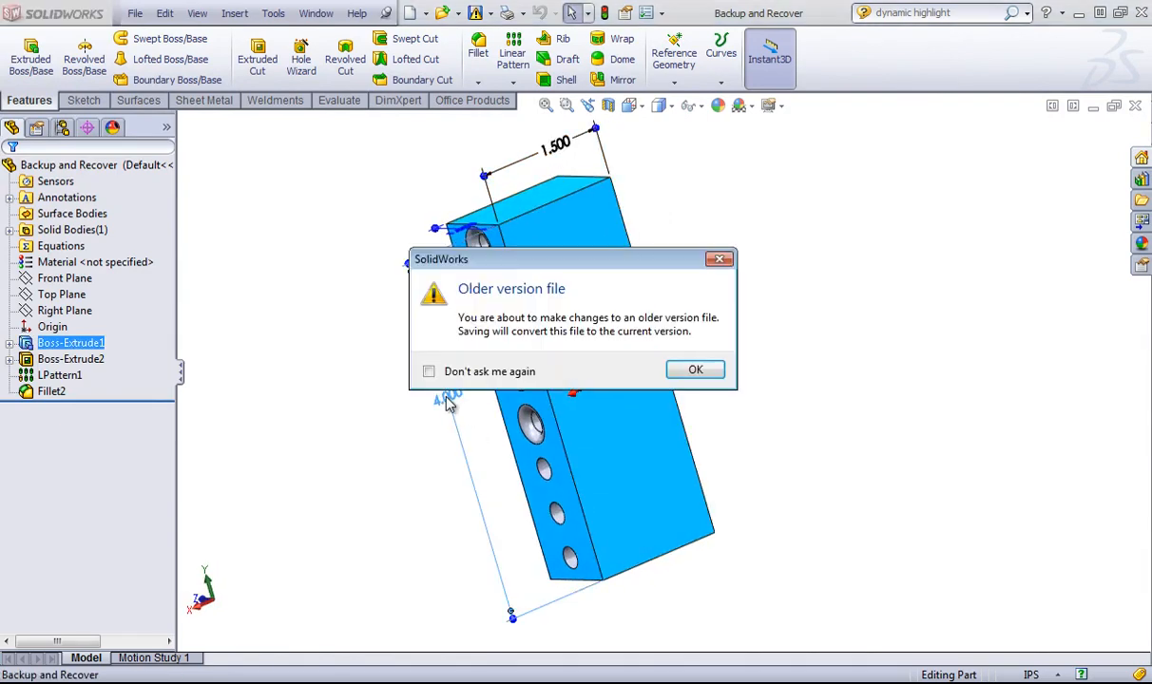
left_click(695, 370)
type("5")
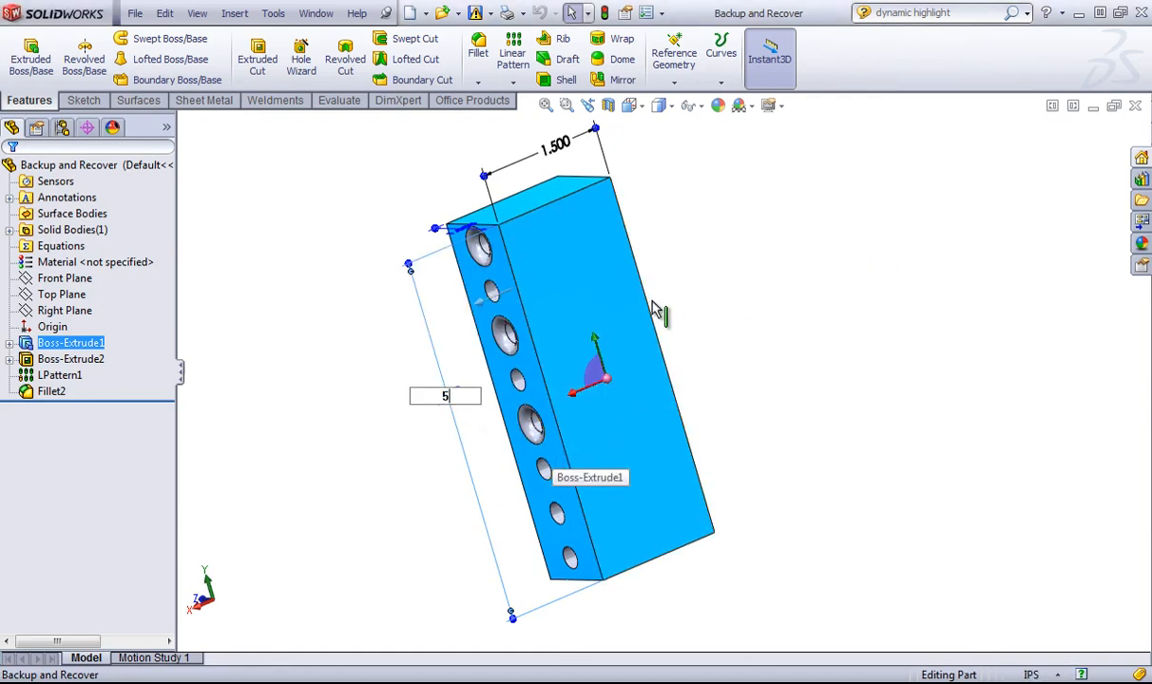
key("Return")
middle_click_drag(707, 306, 652, 354)
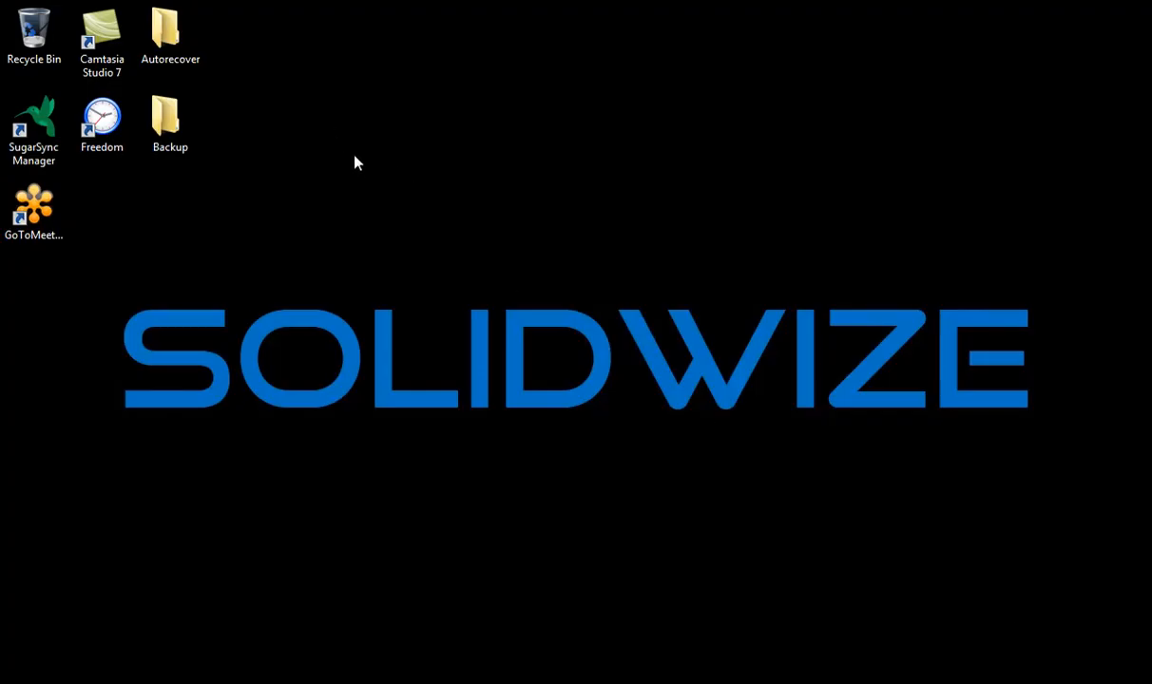
Check the contents of the Autorecover folder on the desktop, close it and return to the part.
double_click(163, 33)
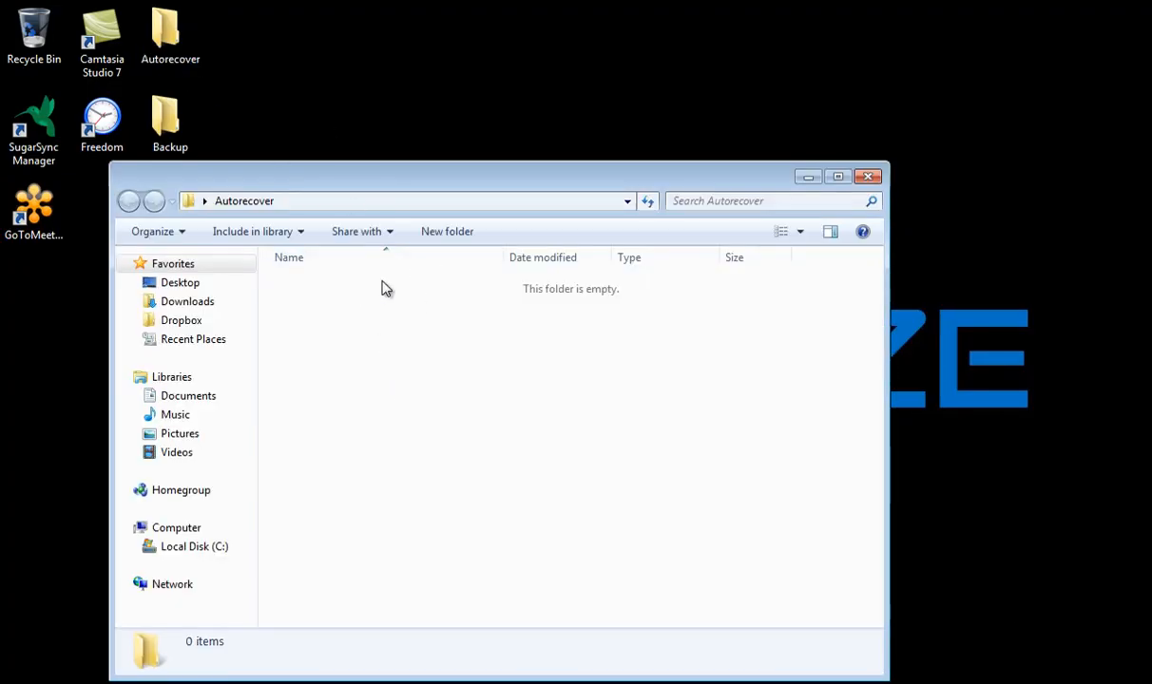
left_click(869, 178)
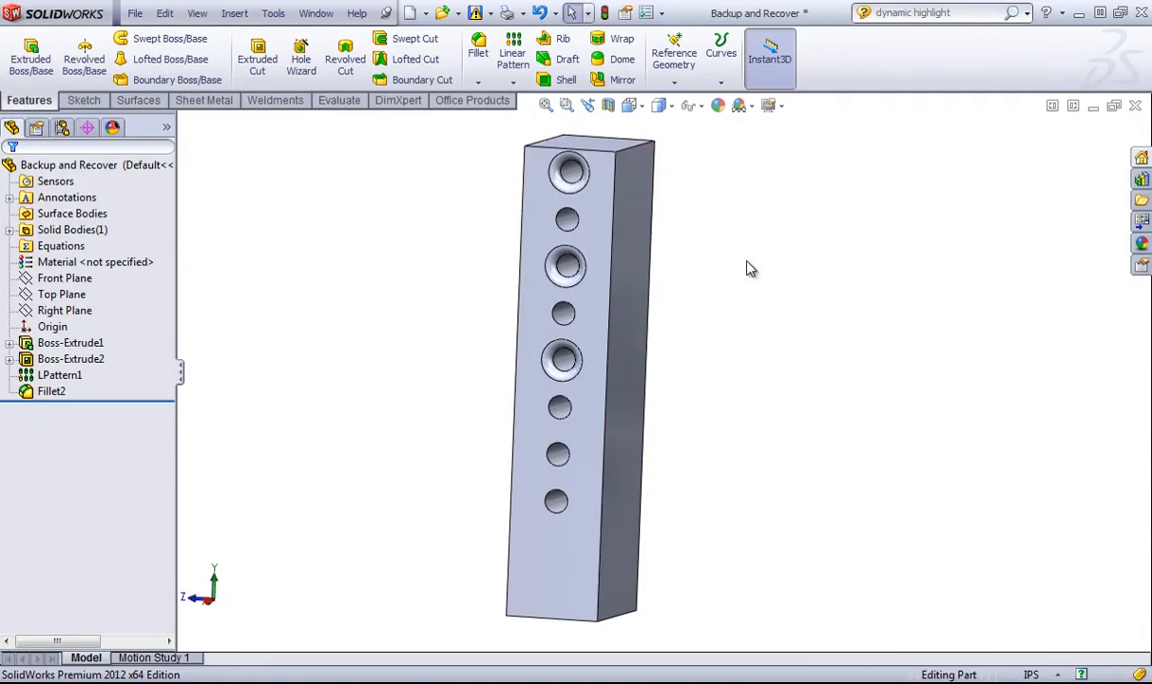
middle_click_drag(706, 246, 743, 276)
middle_click_drag(681, 309, 708, 295)
mouse_move(478, 24)
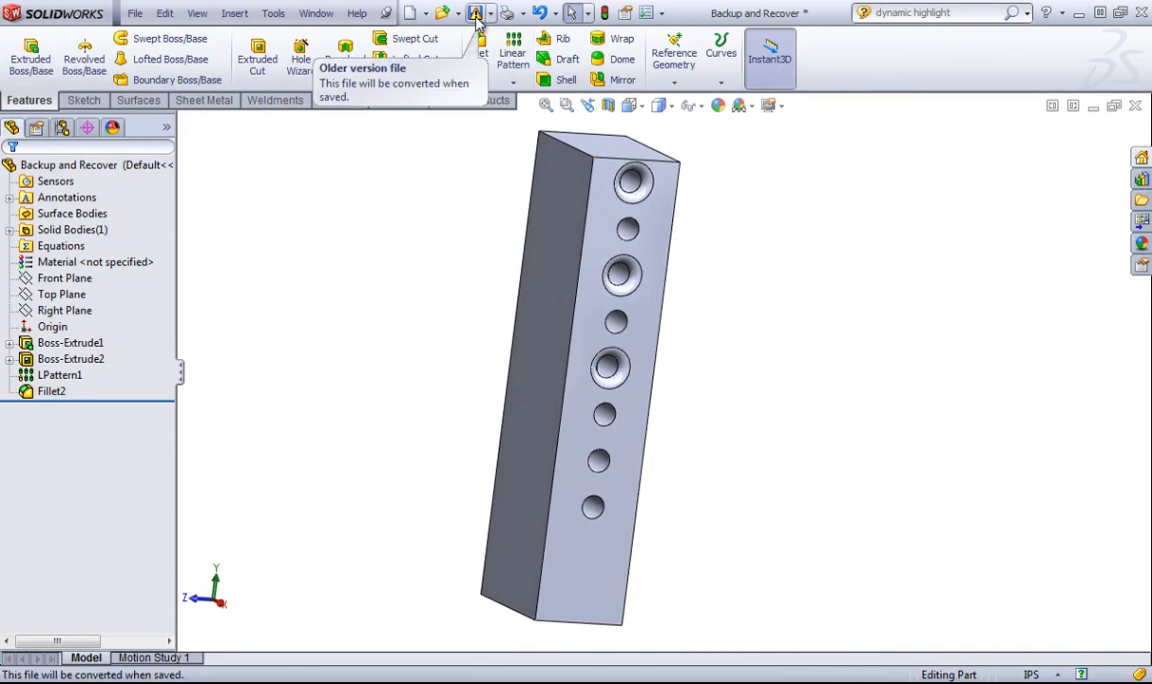
left_click(476, 17)
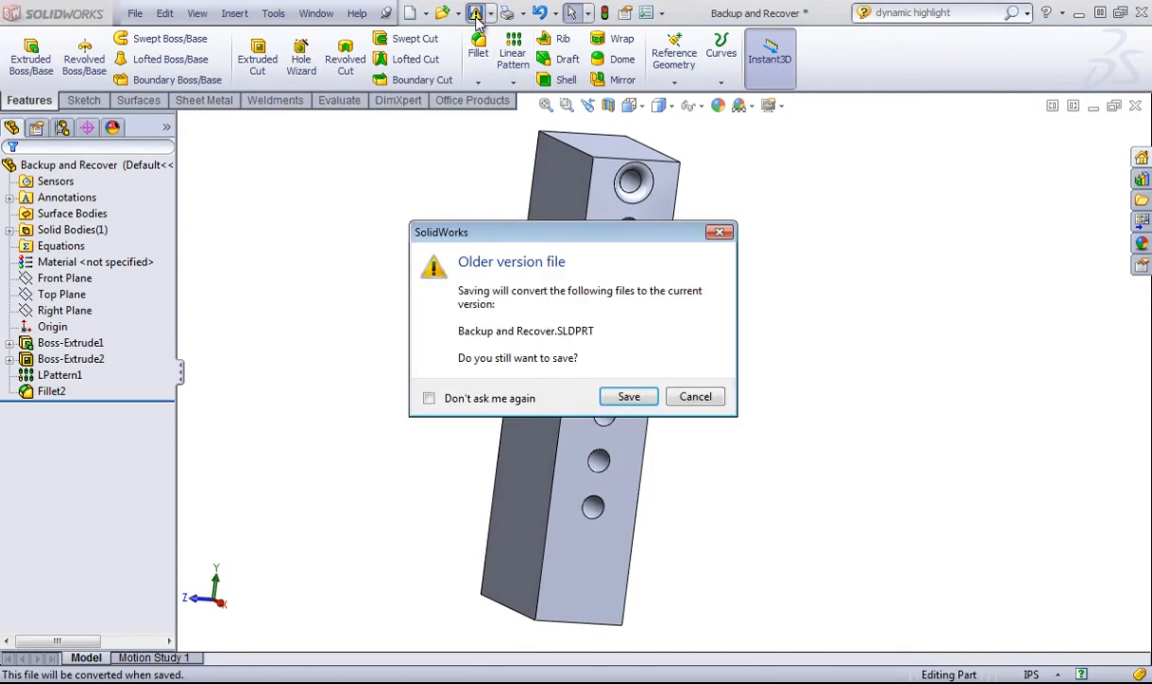
left_click(495, 399)
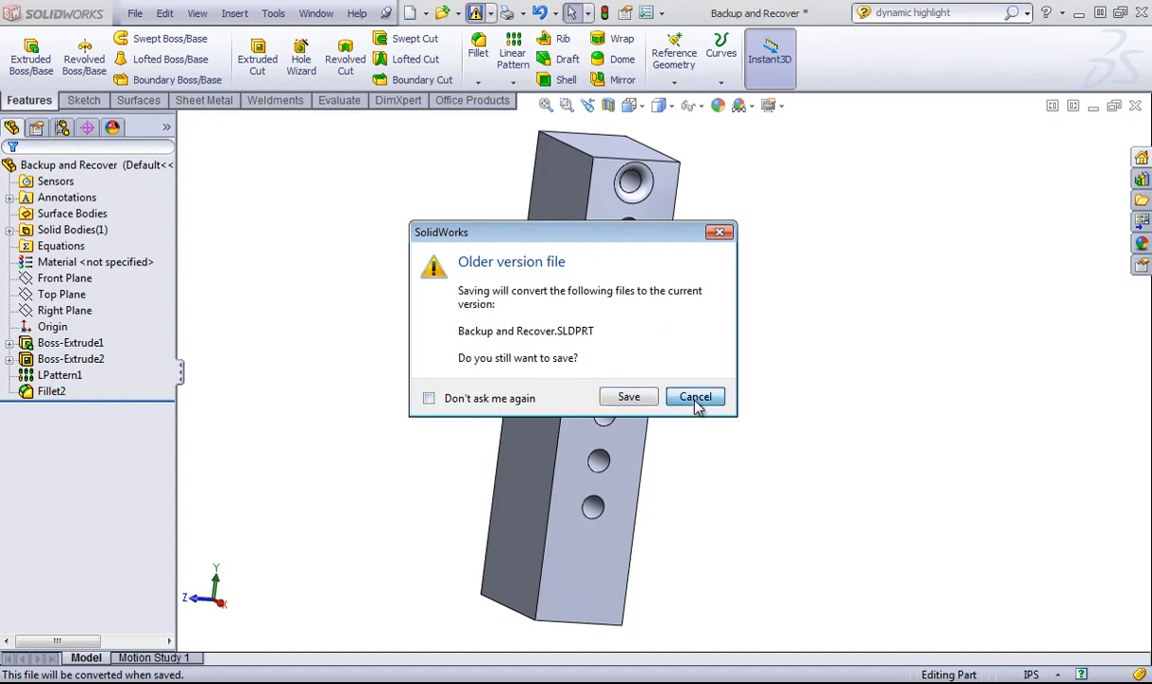
left_click(694, 397)
Save the part under the new name Backup and Recover 1, accepting the conversion to the current version.
left_click(135, 13)
left_click(220, 156)
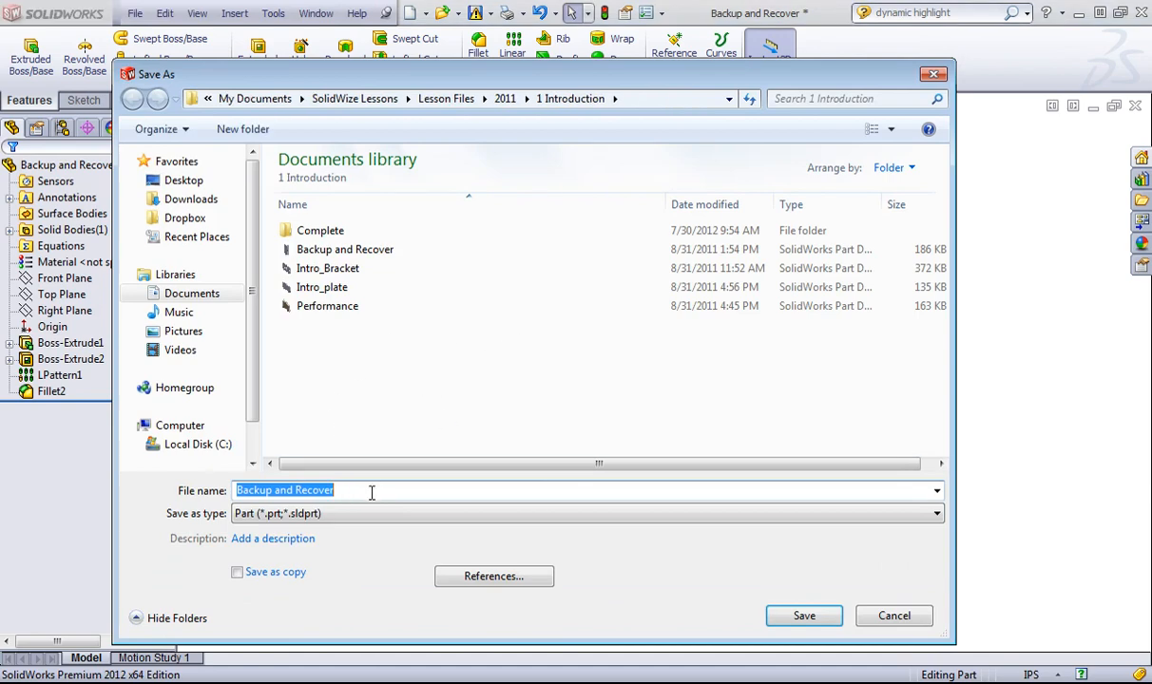
left_click(376, 490)
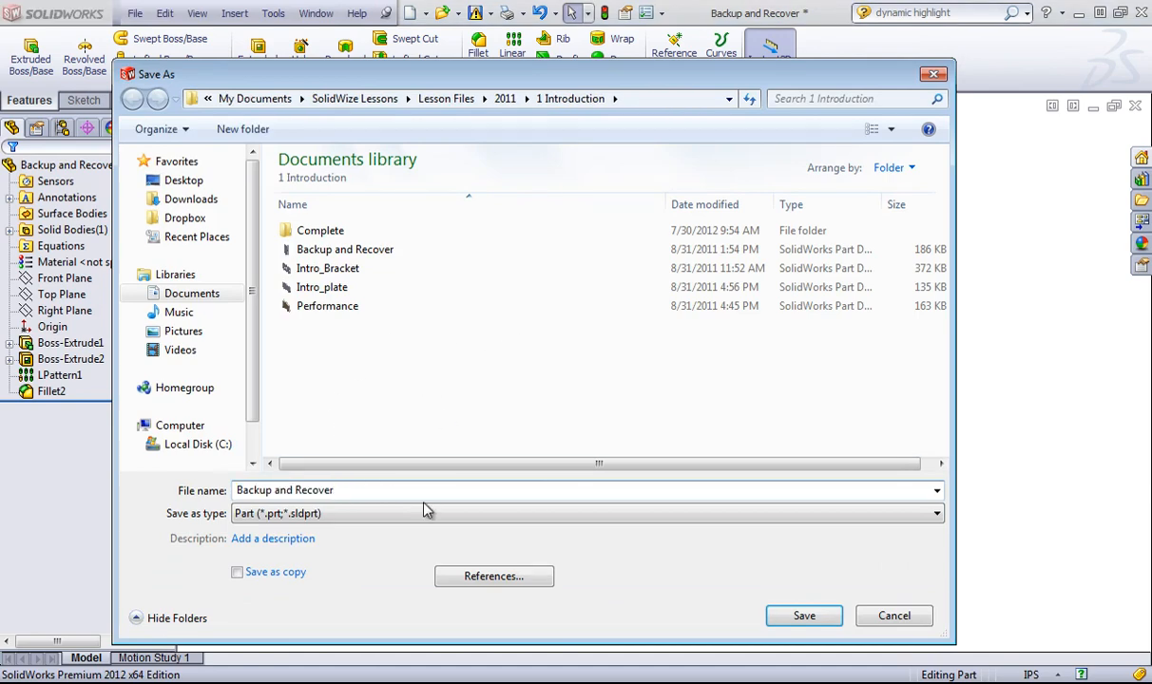
left_click(797, 617)
left_click(637, 398)
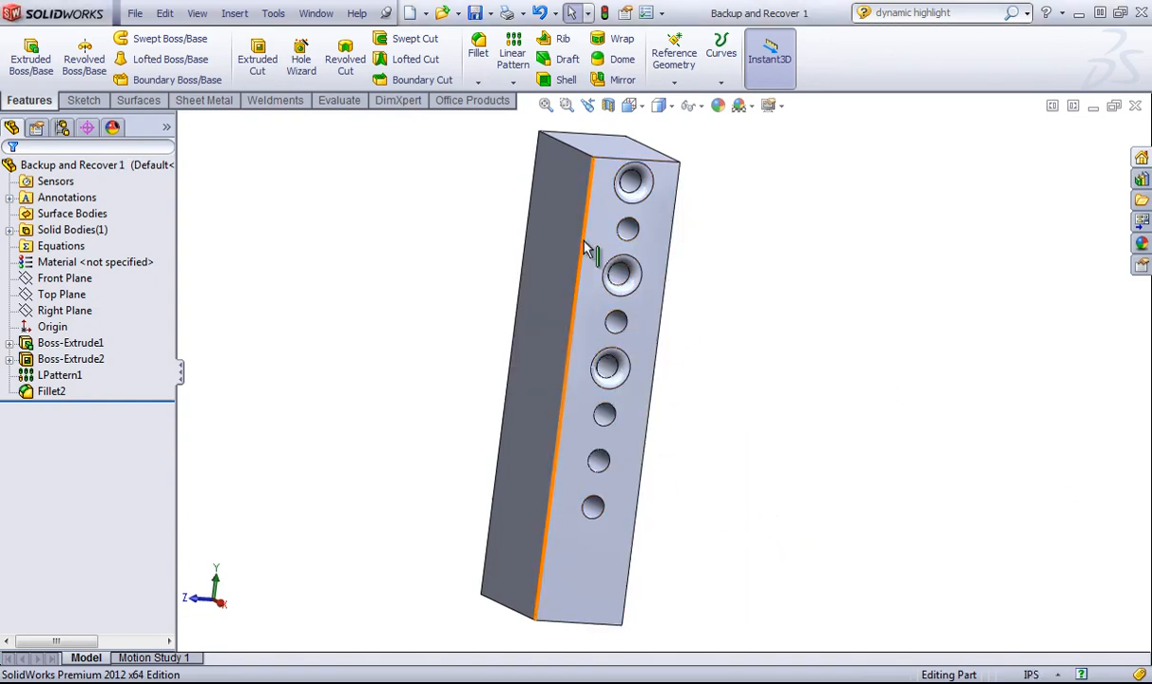
Change the top hole's position dimension D1@Sketch2 and save the part.
left_click(634, 182)
double_click(735, 180)
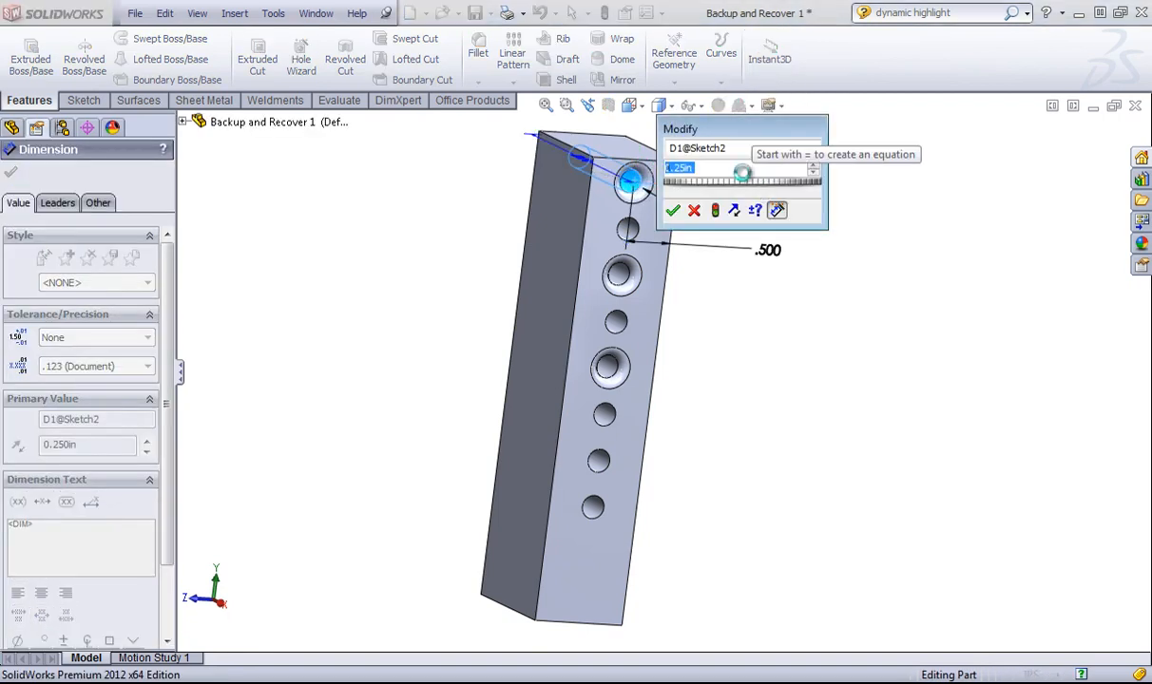
key("Return")
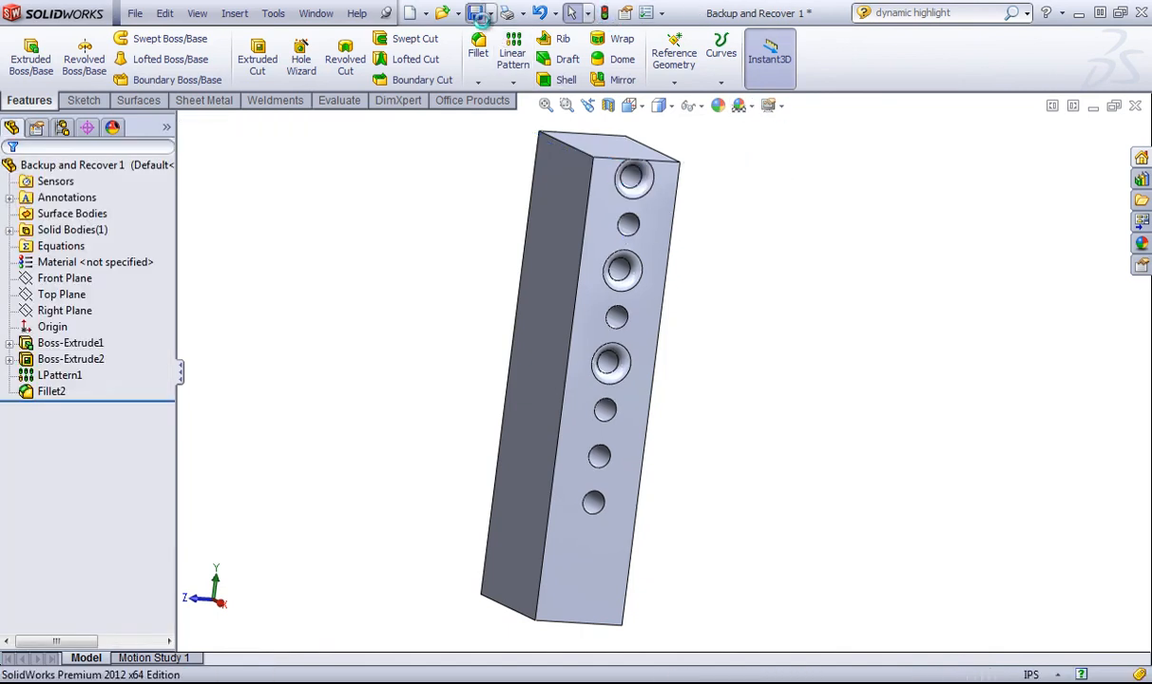
left_click(475, 14)
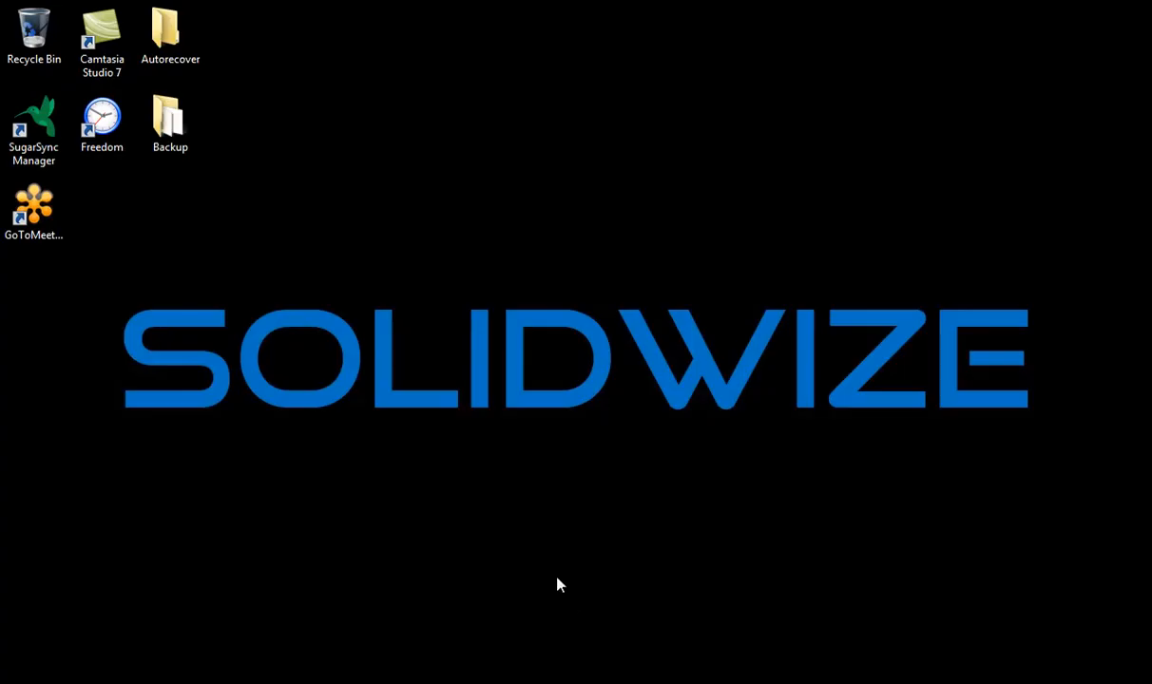
Check the contents of the Backup folder on the desktop and return to the part in SolidWorks.
double_click(161, 127)
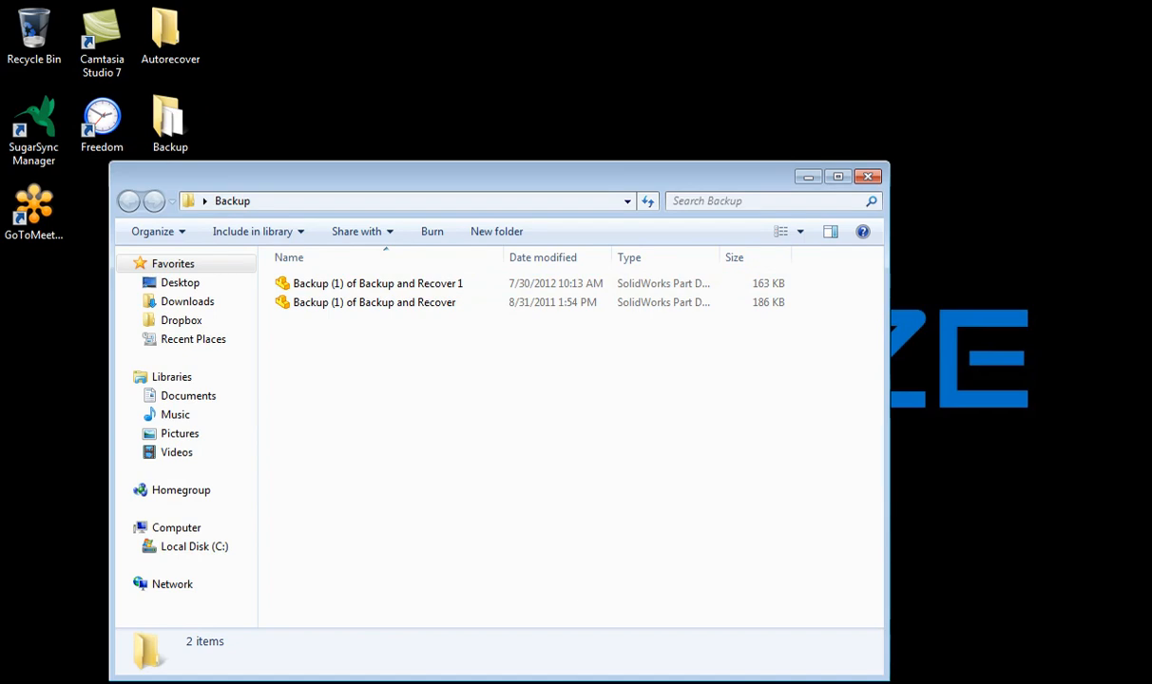
mouse_move(582, 681)
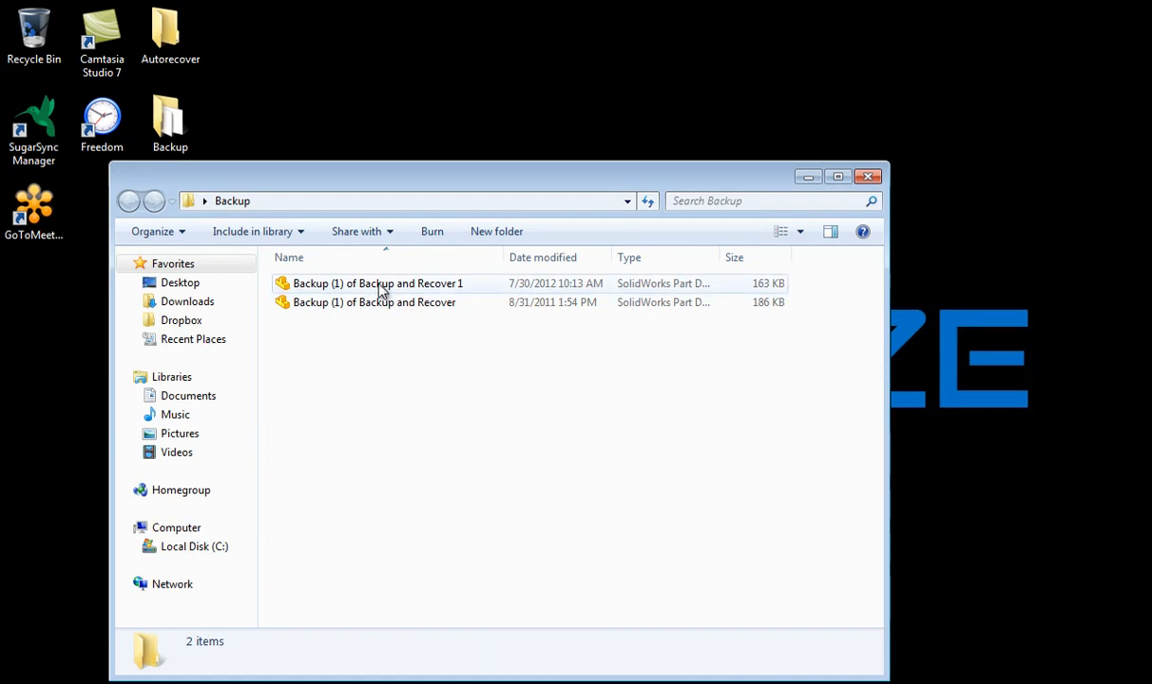
left_click(582, 681)
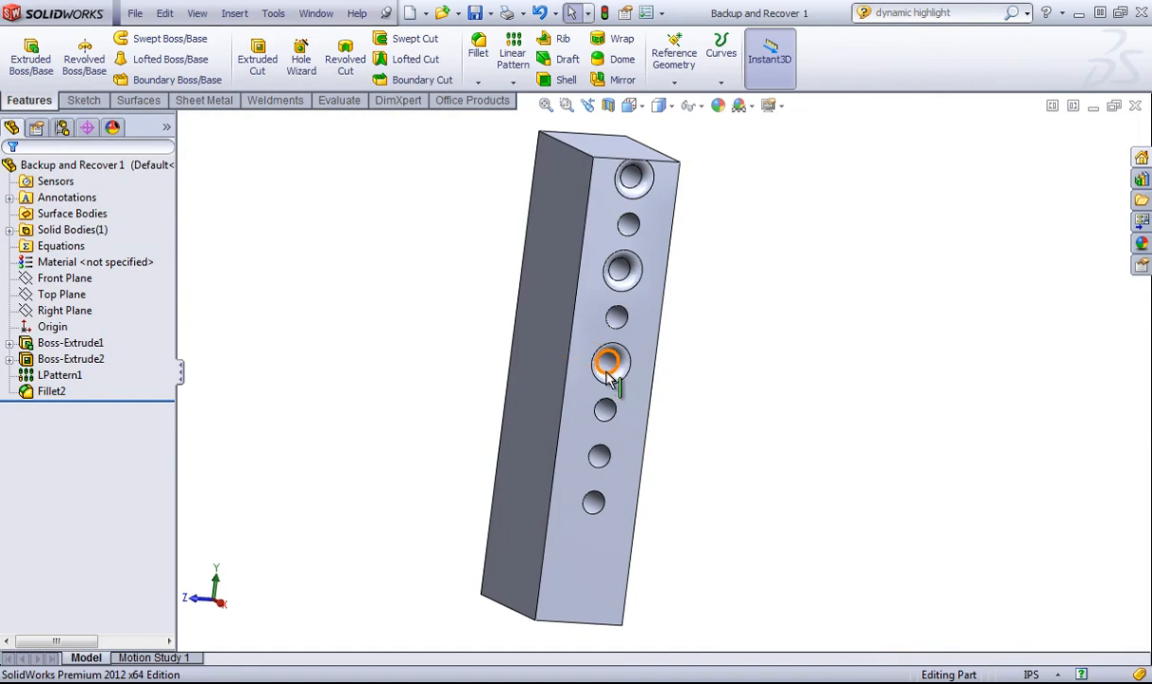
Change the whole part's appearance to a dark yellow from the standard swatches and save the part.
right_click(115, 169)
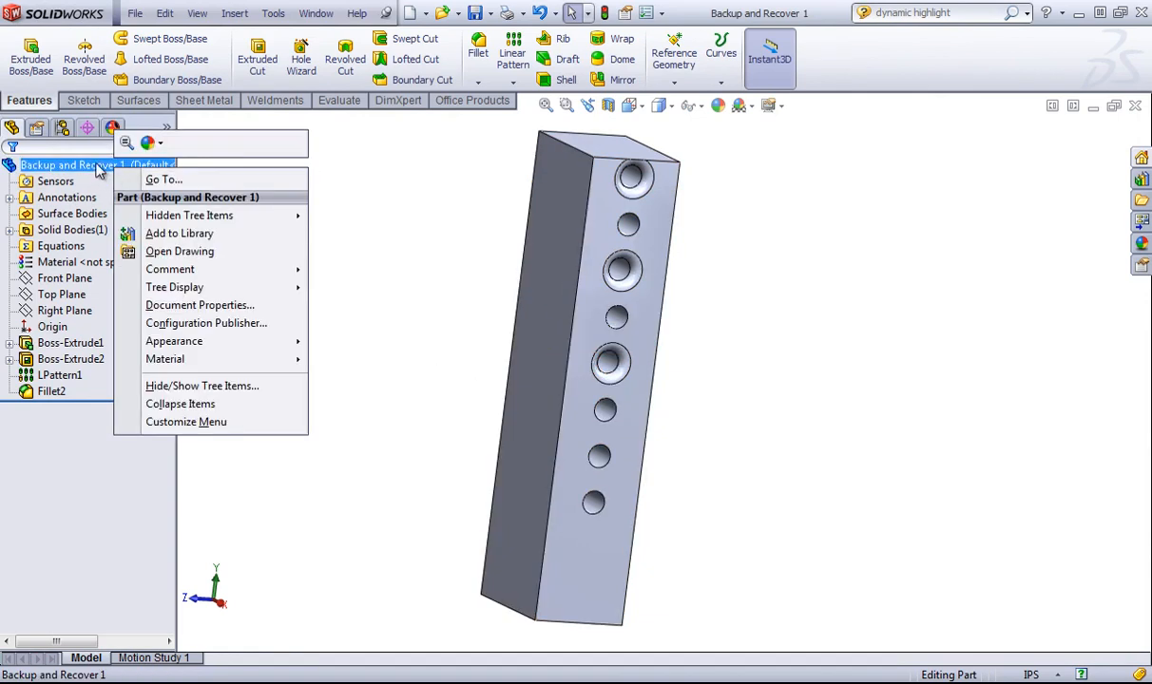
left_click(147, 143)
left_click(164, 180)
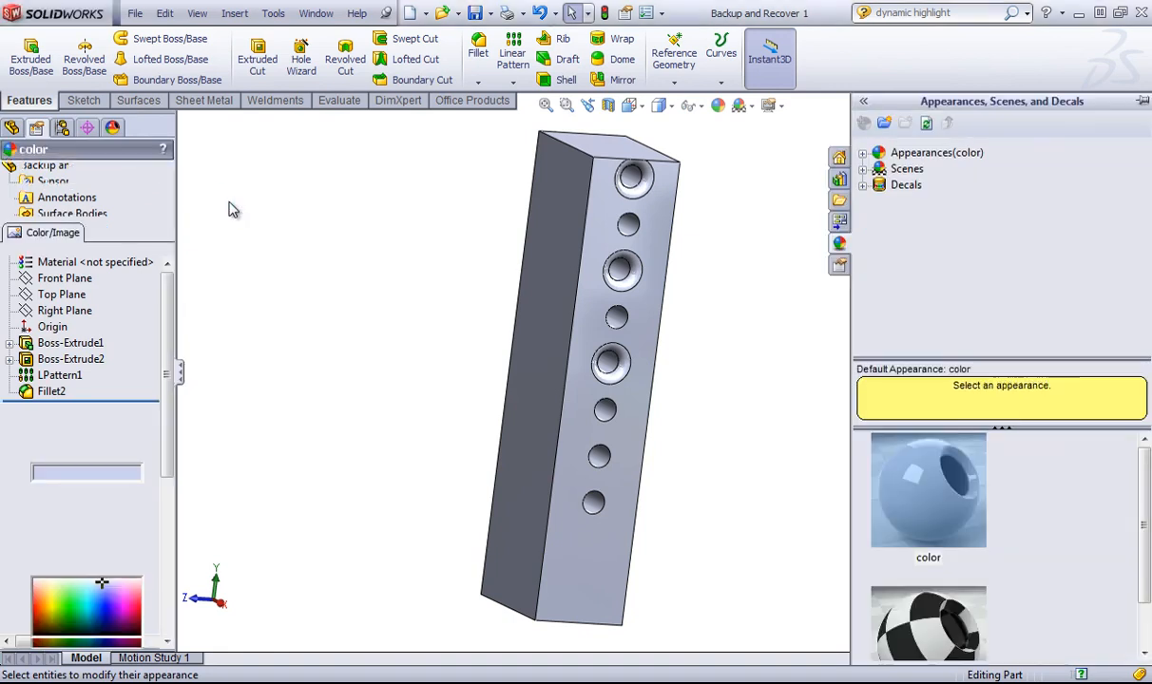
left_click(69, 530)
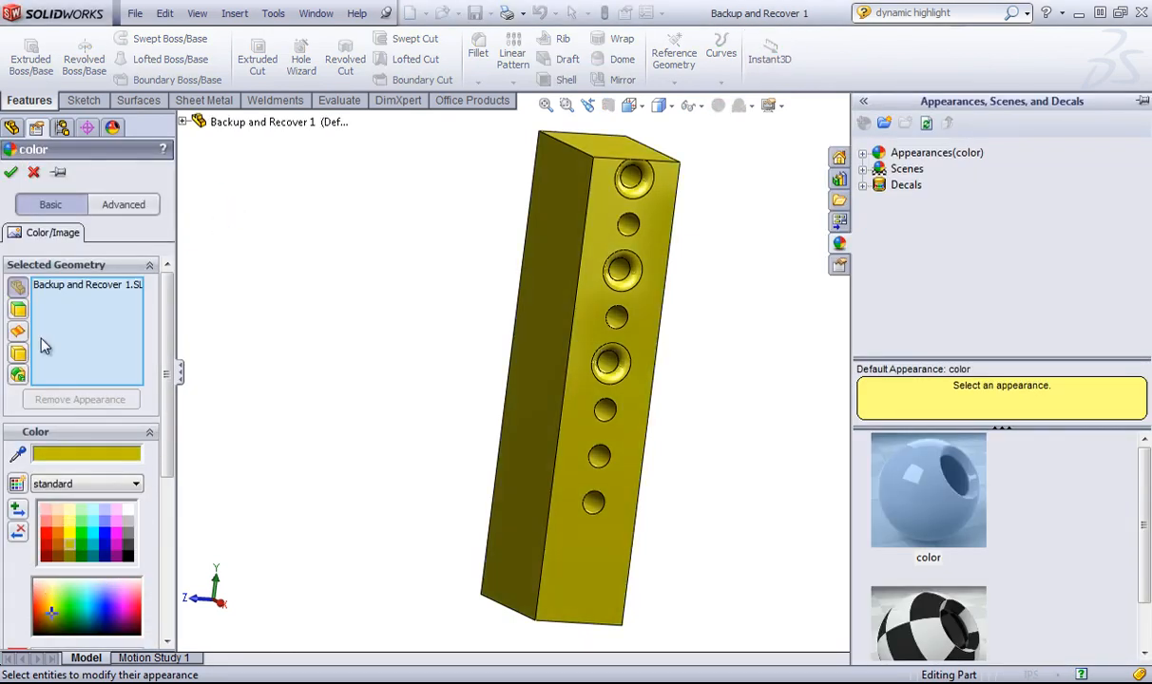
left_click(11, 173)
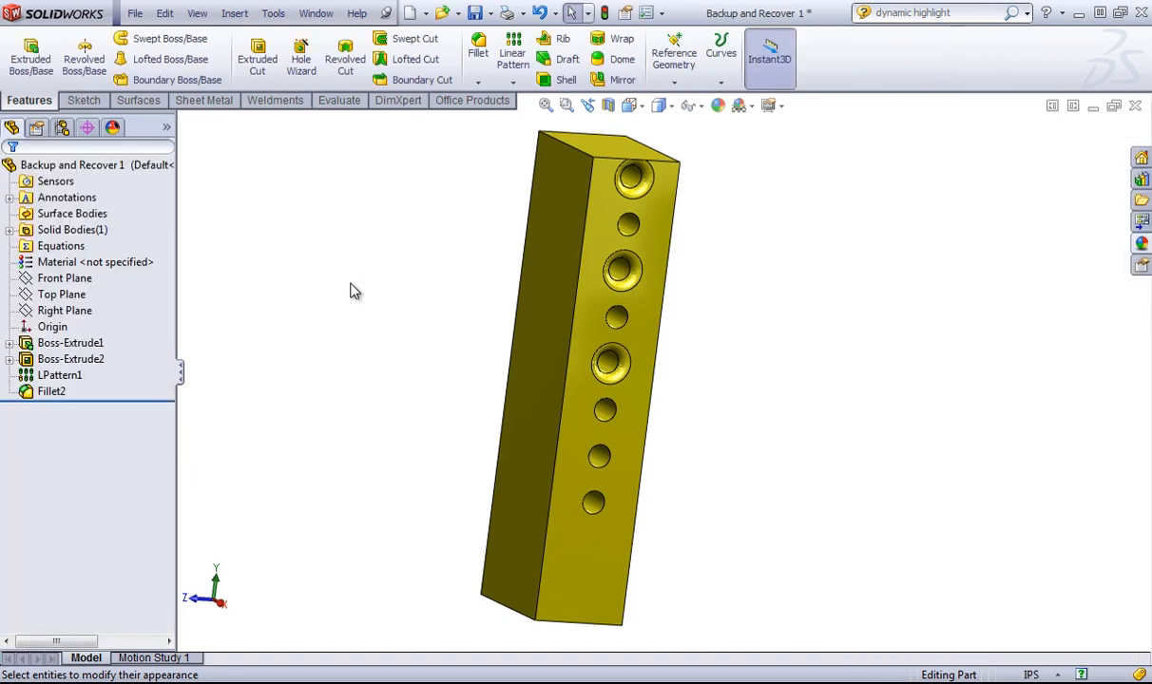
left_click(472, 12)
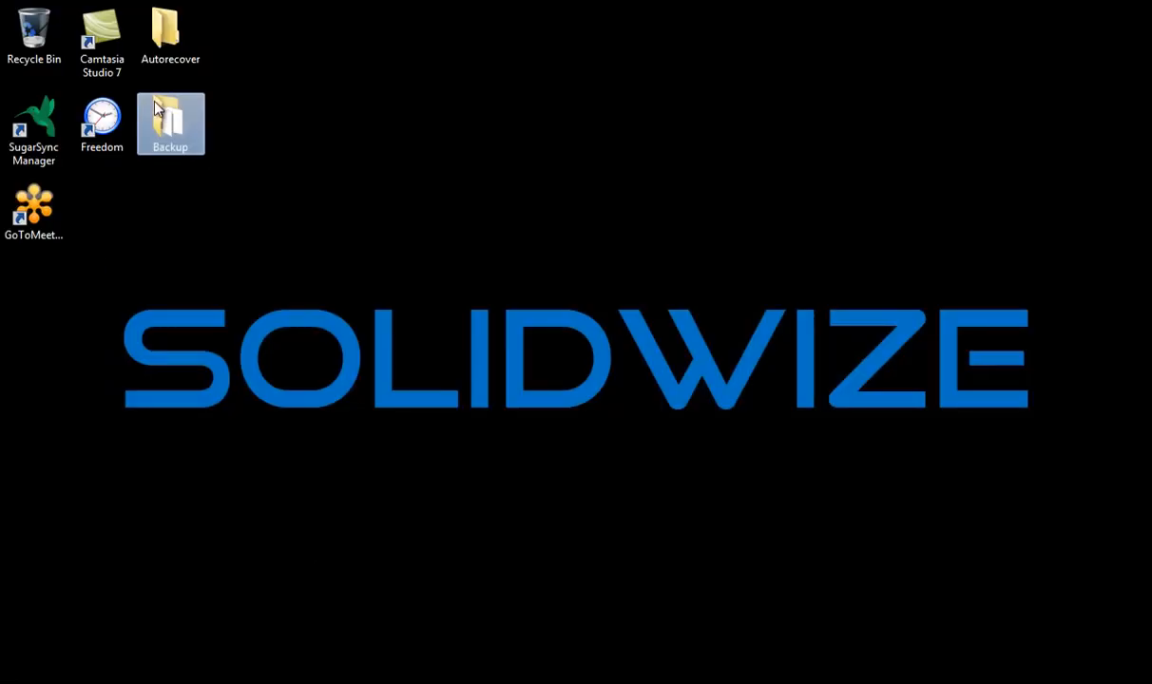
Examine the backup copies in the desktop Backup folder after saving the colour change.
double_click(165, 116)
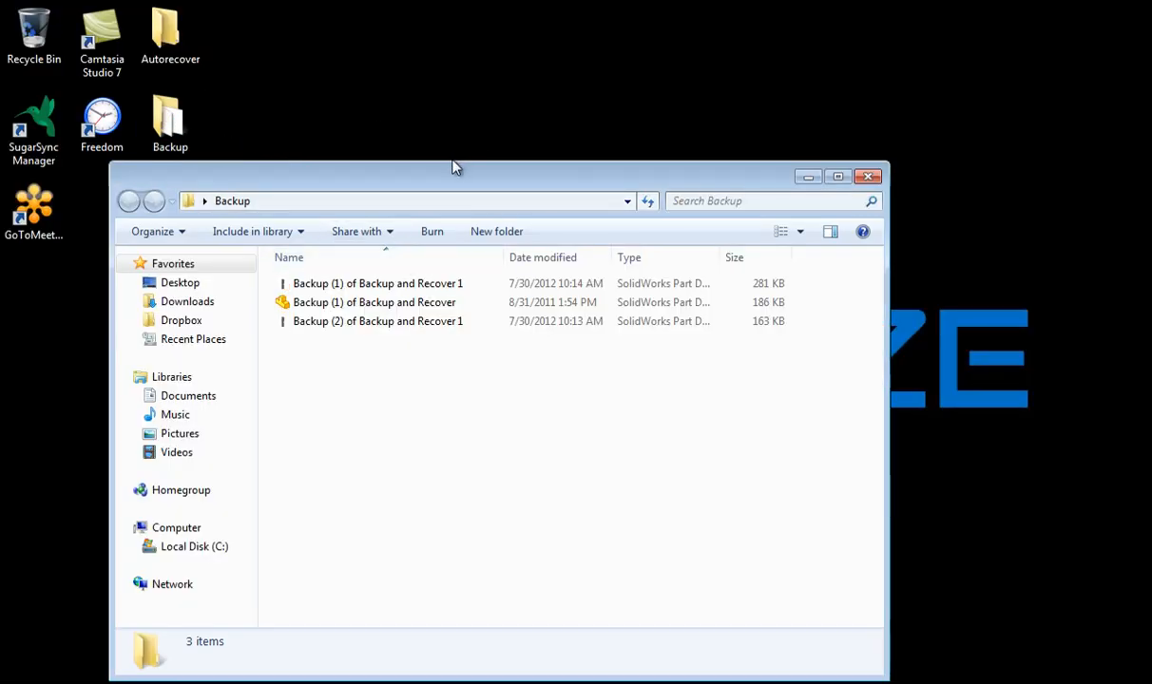
left_click_drag(452, 167, 492, 135)
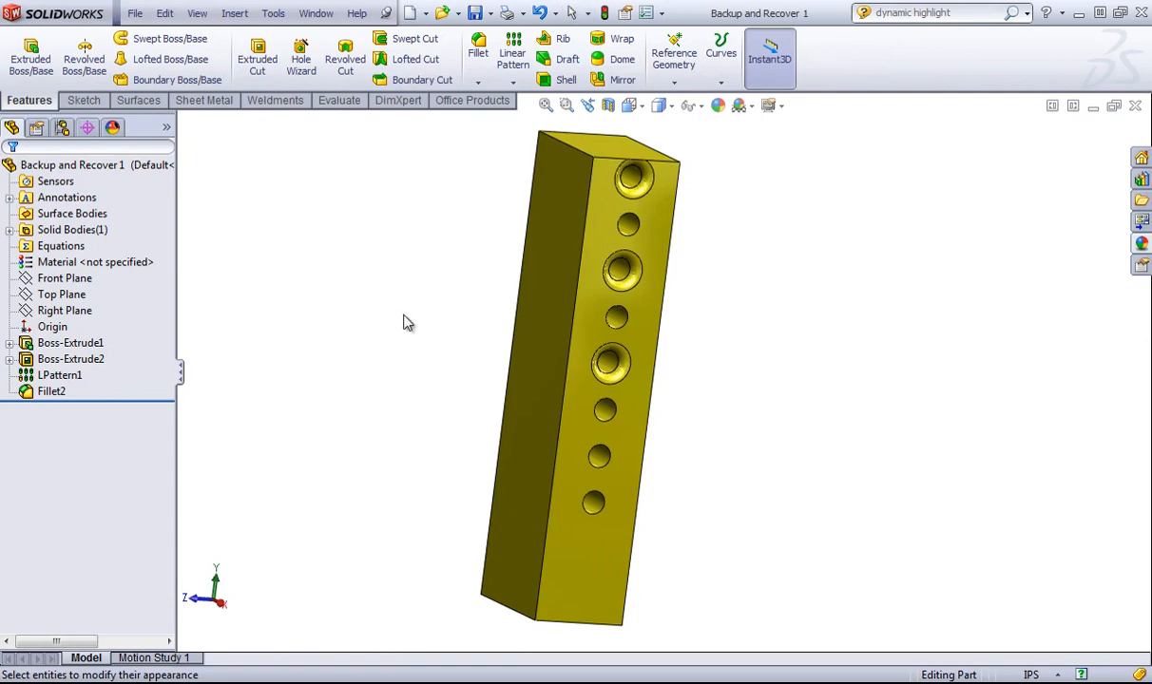
Sketch a circle of about 0.52 in radius centred on the origin on the block's wide side face.
middle_click_drag(404, 323, 581, 344)
left_click(595, 331)
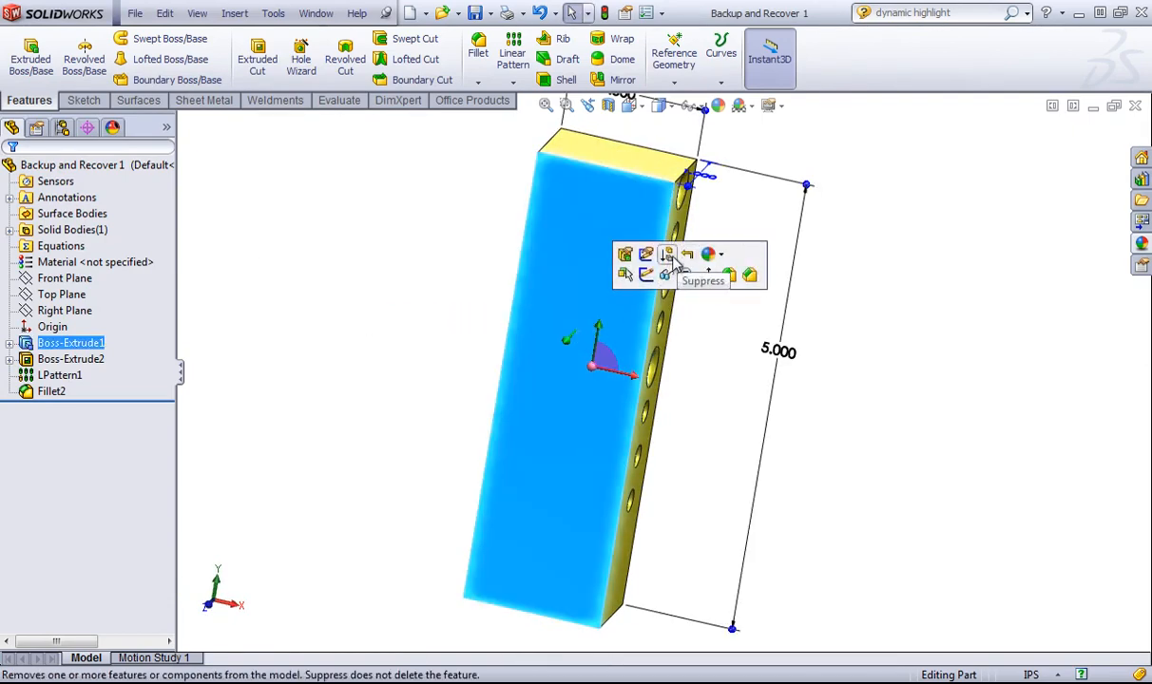
left_click(625, 274)
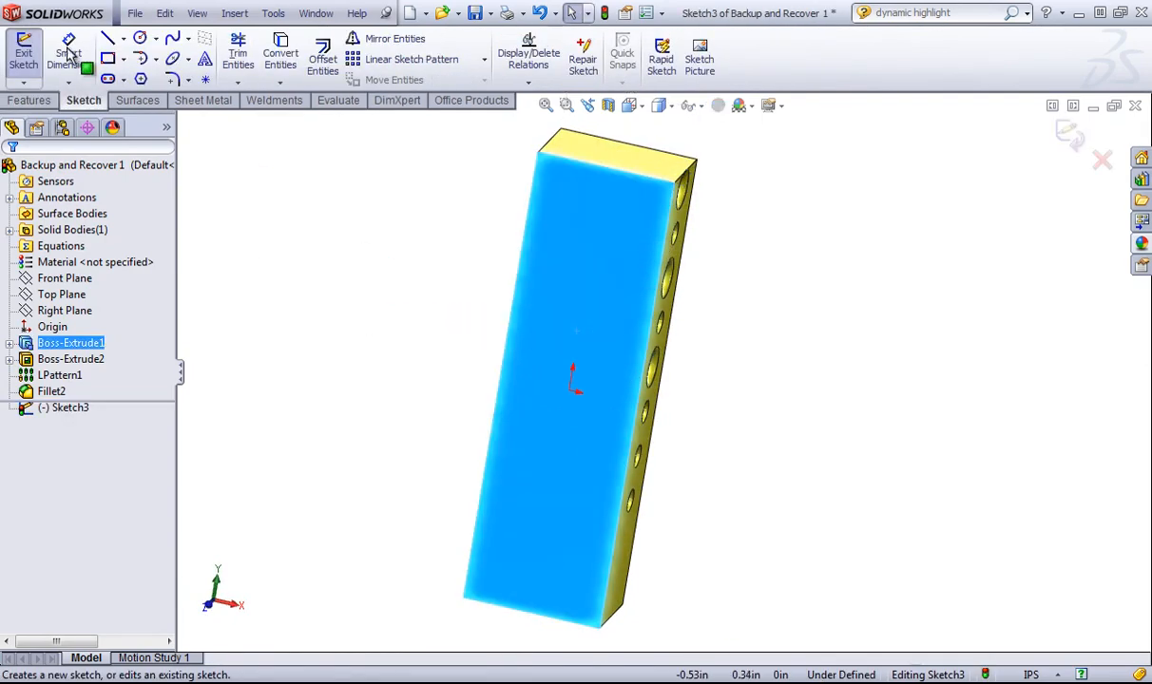
left_click(140, 38)
left_click_drag(571, 394, 608, 372)
Cut the sketched circle through the block with an Extruded Cut set to Through All, and save the part.
left_click(29, 99)
left_click(257, 59)
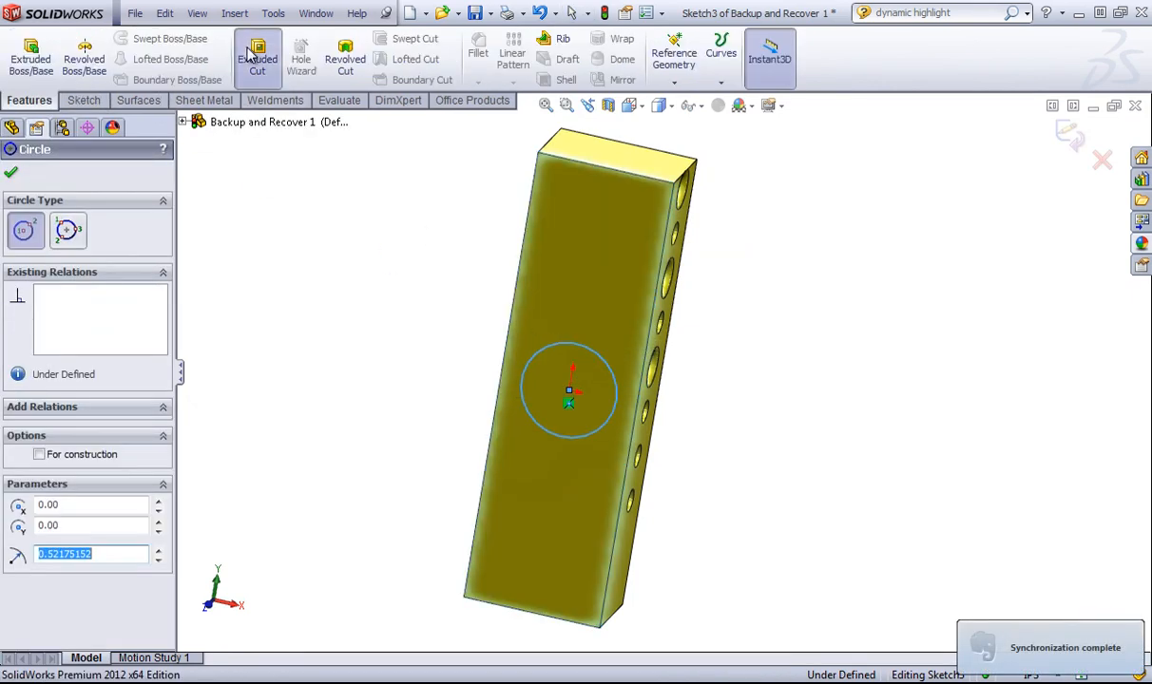
mouse_move(578, 276)
middle_mouse_down()
mouse_move(481, 304)
mouse_move(532, 364)
mouse_move(643, 347)
mouse_move(715, 292)
middle_mouse_up()
right_click(716, 292)
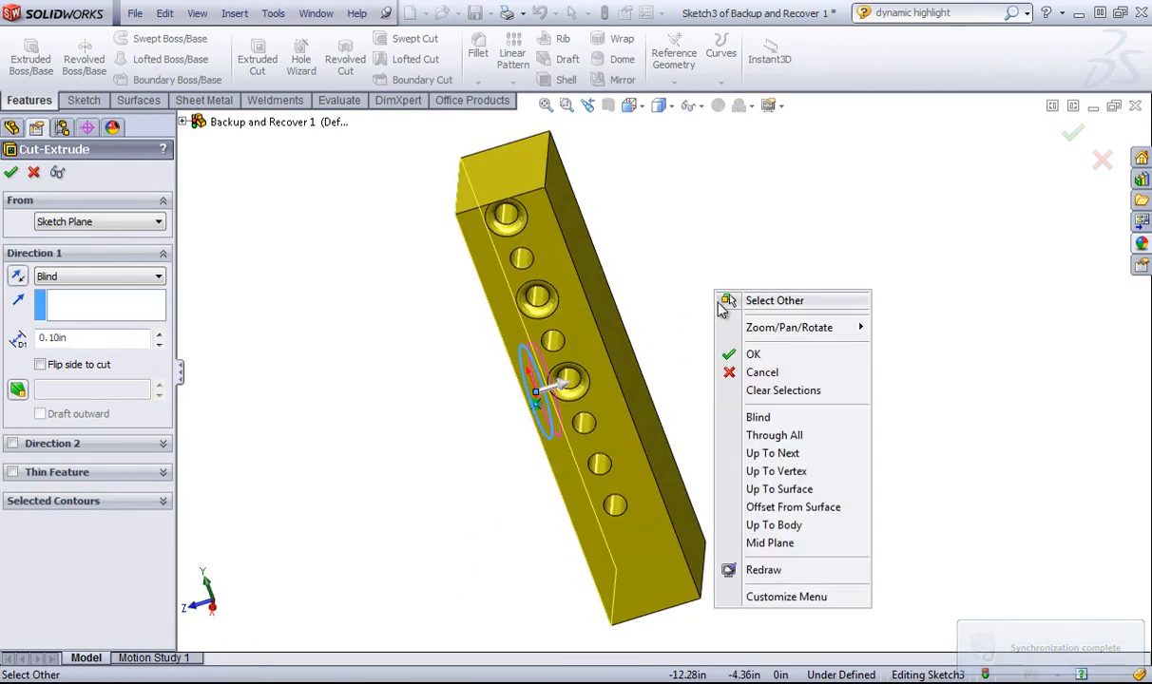
left_click(772, 435)
left_click(1072, 134)
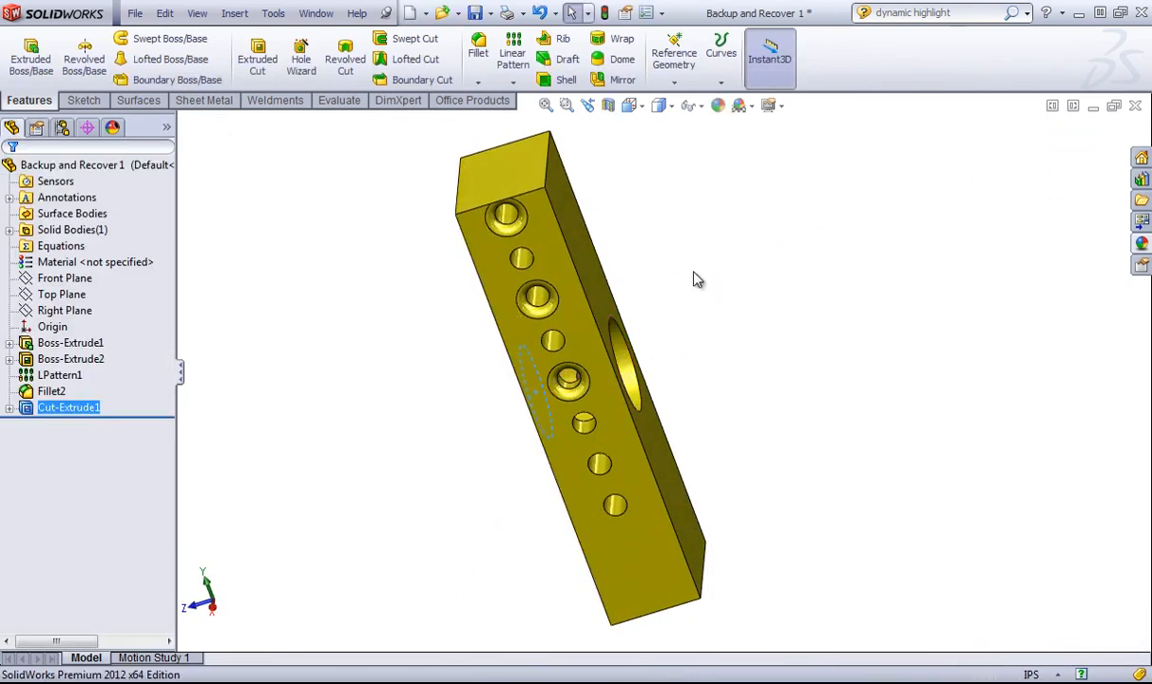
middle_click_drag(694, 276, 760, 209)
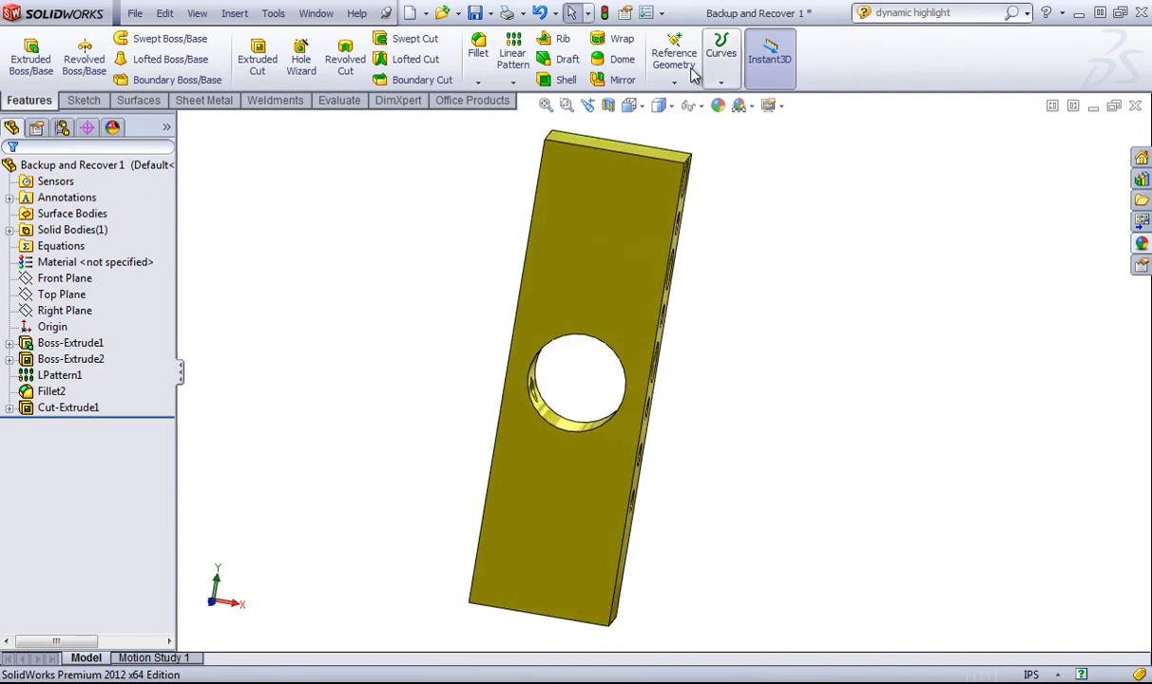
left_click(478, 16)
Review the numbered backup copies in the Backup folder and return to the part.
middle_click_drag(955, 411, 753, 326)
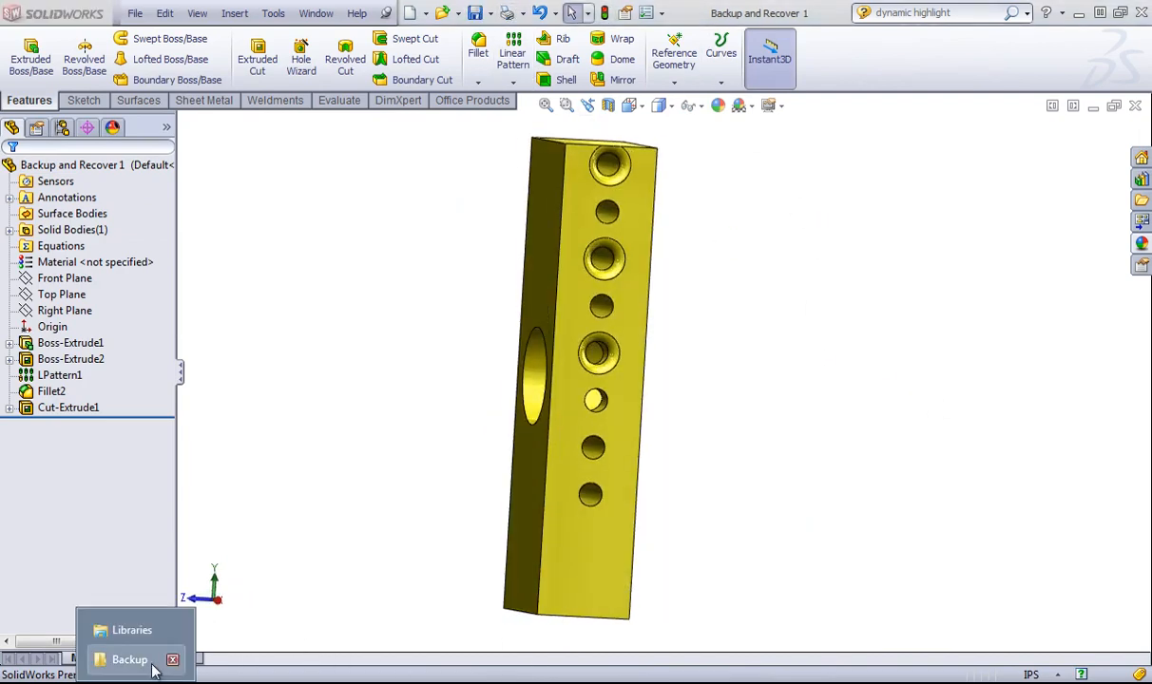
left_click(142, 655)
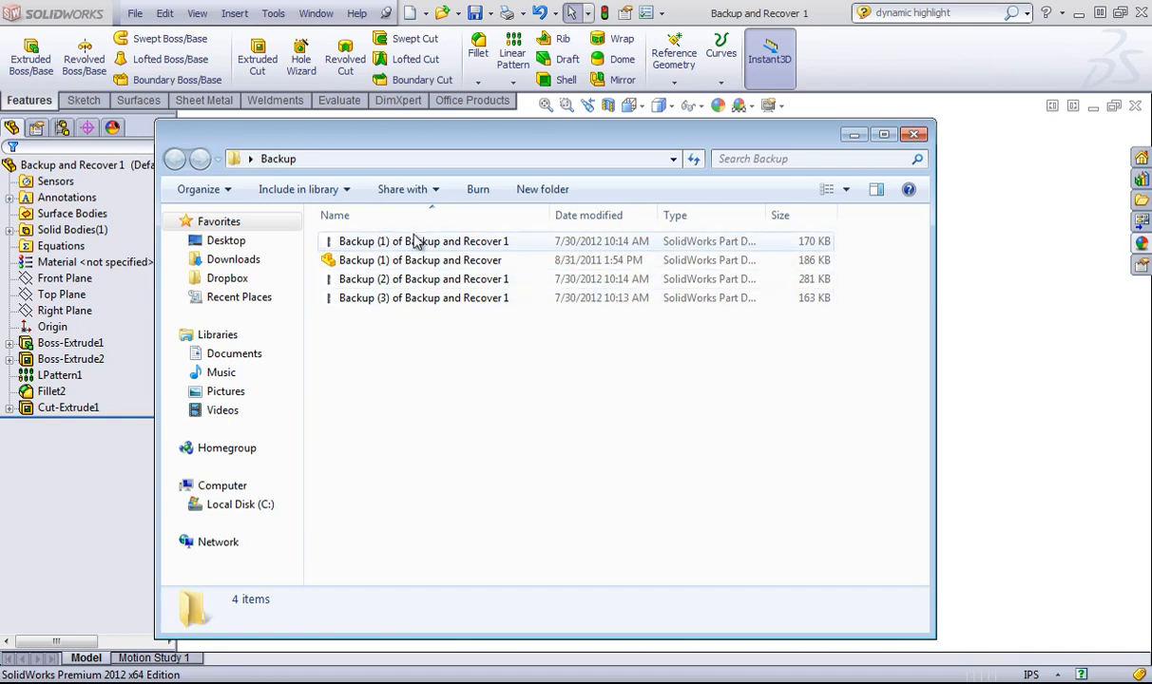
left_click(950, 178)
middle_click_drag(946, 160, 549, 499)
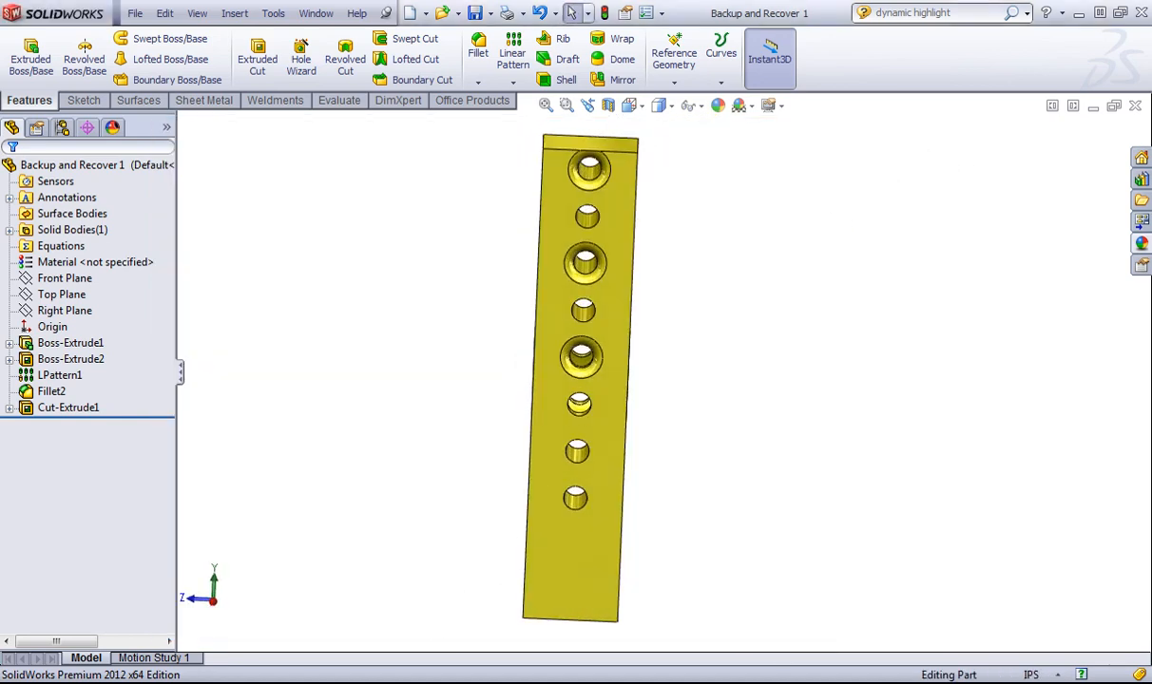
Open backup copies (1), (2) and (3) of Backup and Recover 1 together from the Backup folder in SolidWorks.
left_click(152, 659)
left_click(378, 298)
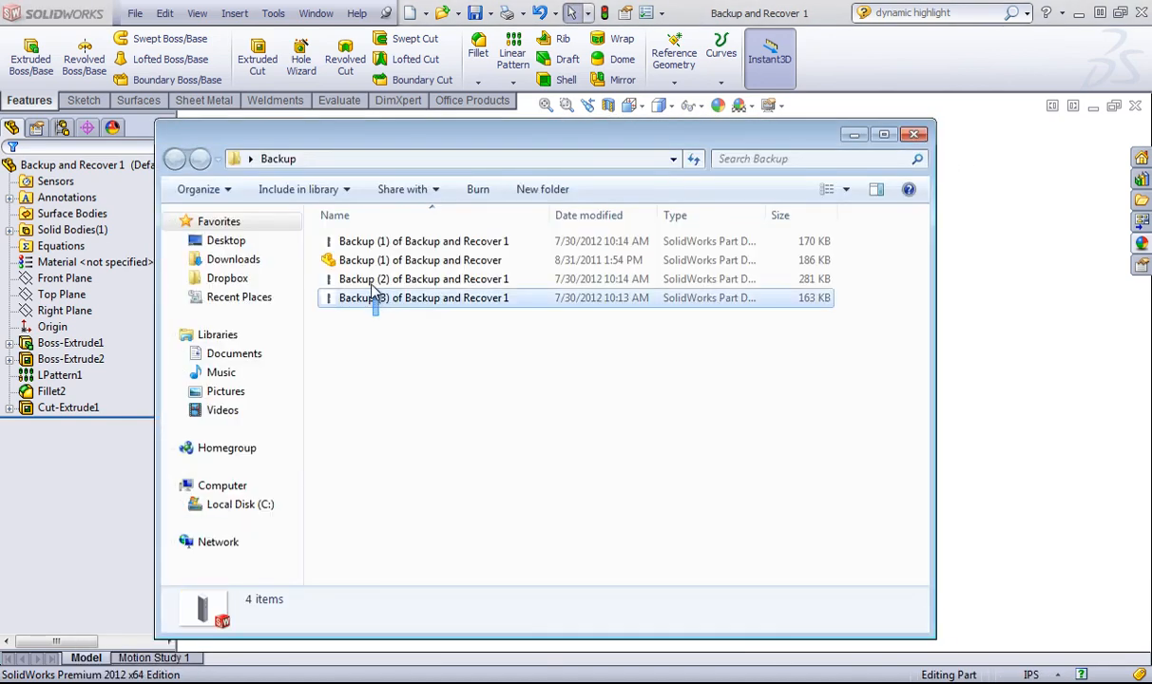
left_click(380, 279, "ctrl")
left_click(392, 242, "ctrl")
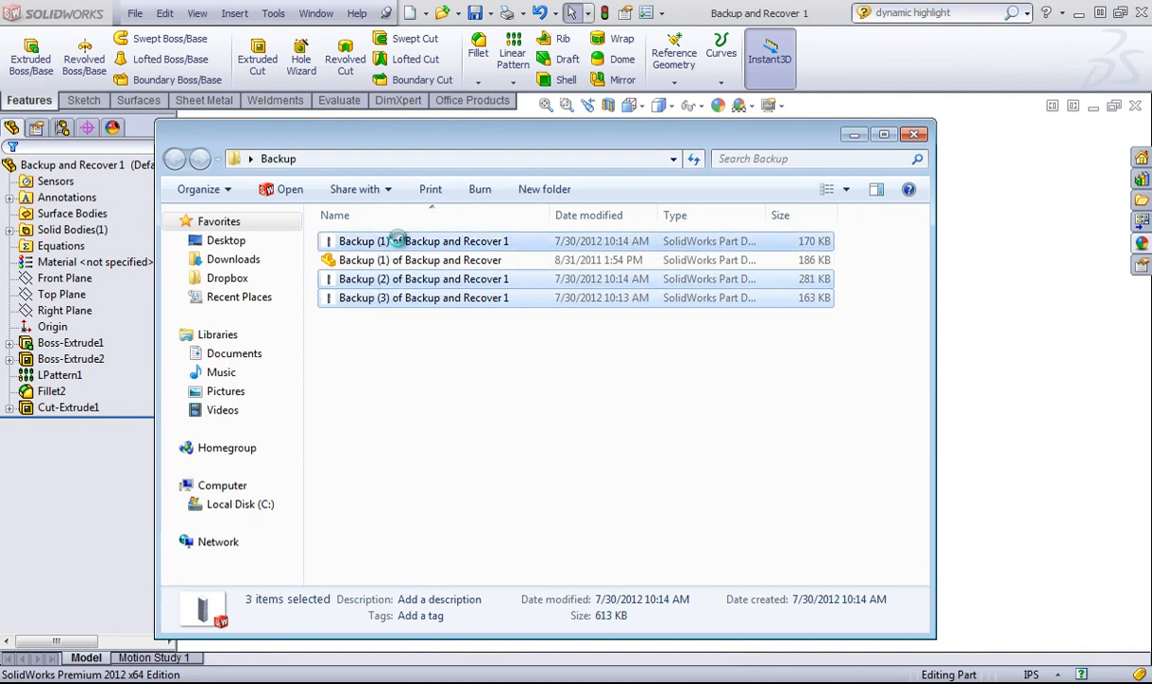
right_click(392, 241)
key("Escape")
left_click_drag(386, 249, 868, 67)
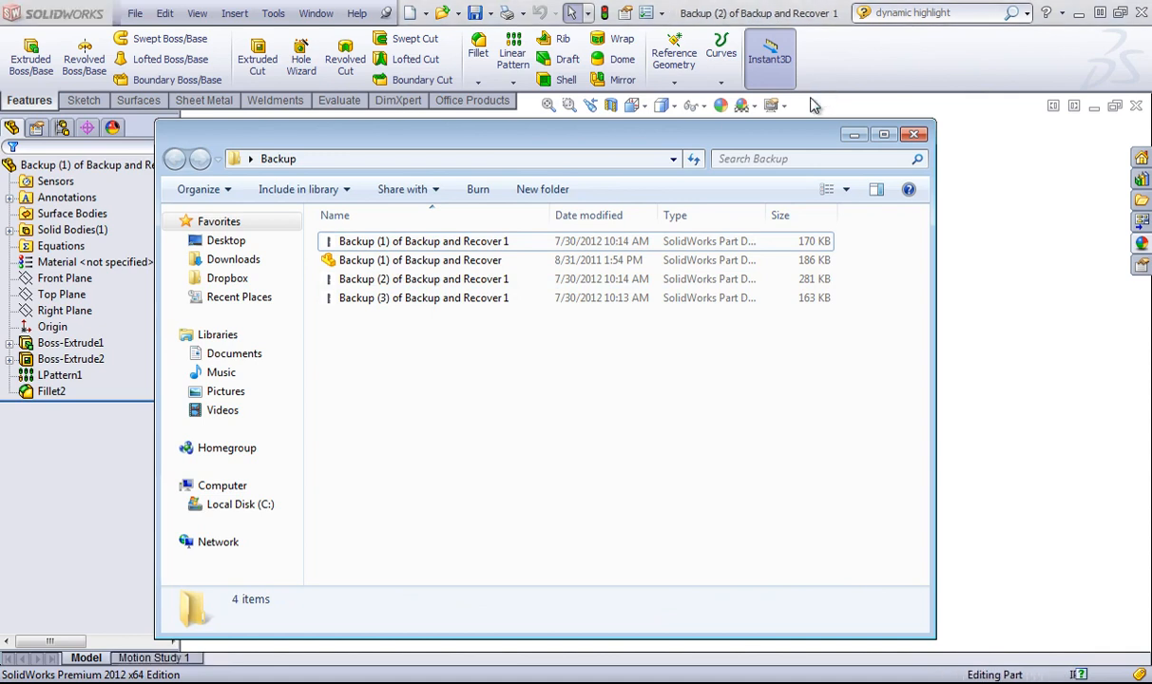
Tile all open documents horizontally and compare the backup versions with the current part.
left_click(978, 157)
left_click(315, 12)
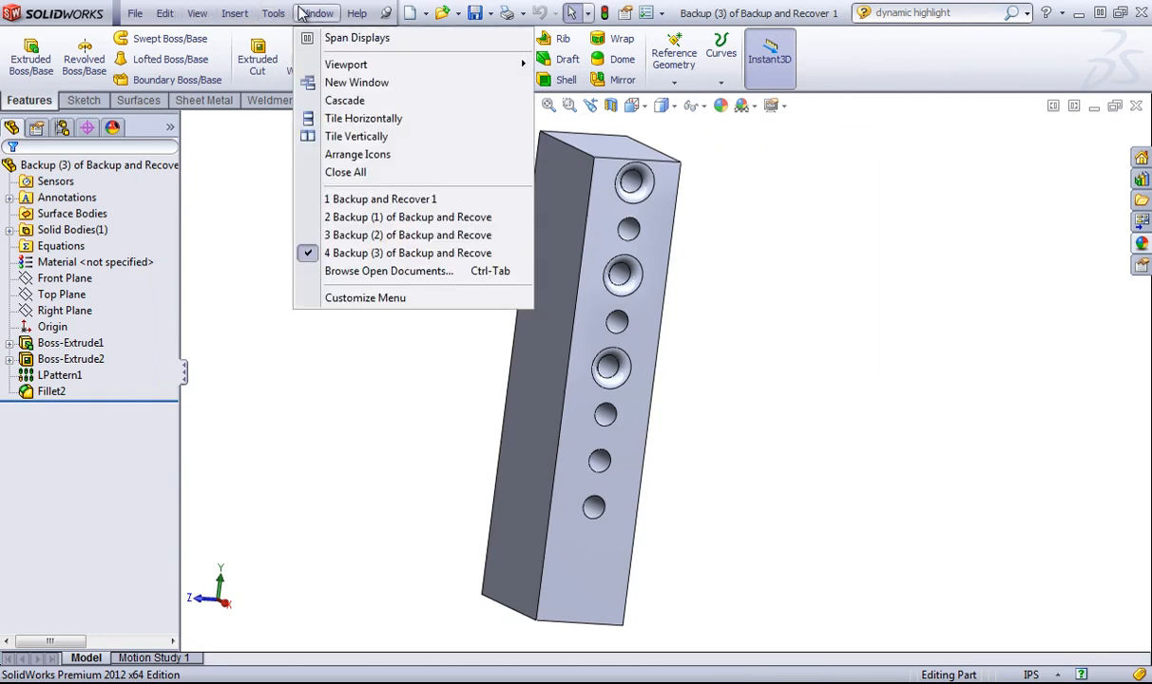
left_click(346, 120)
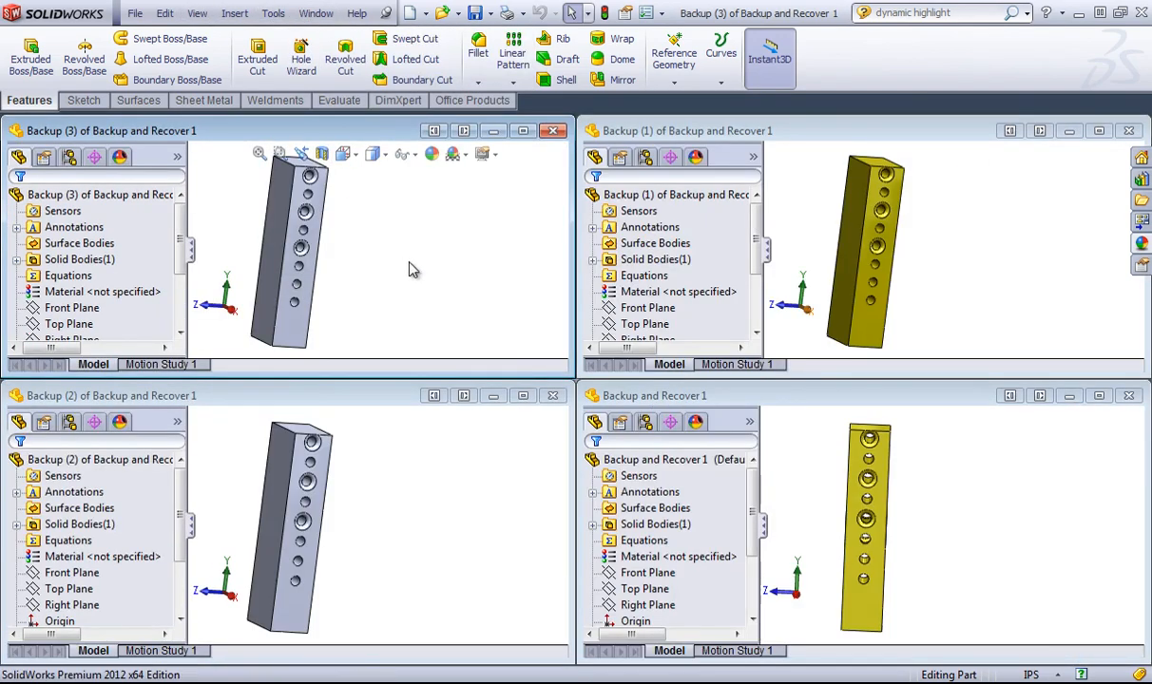
middle_click_drag(380, 252, 249, 234)
mouse_move(415, 494)
middle_mouse_down()
mouse_move(372, 473)
mouse_move(403, 470)
mouse_move(400, 494)
middle_mouse_up()
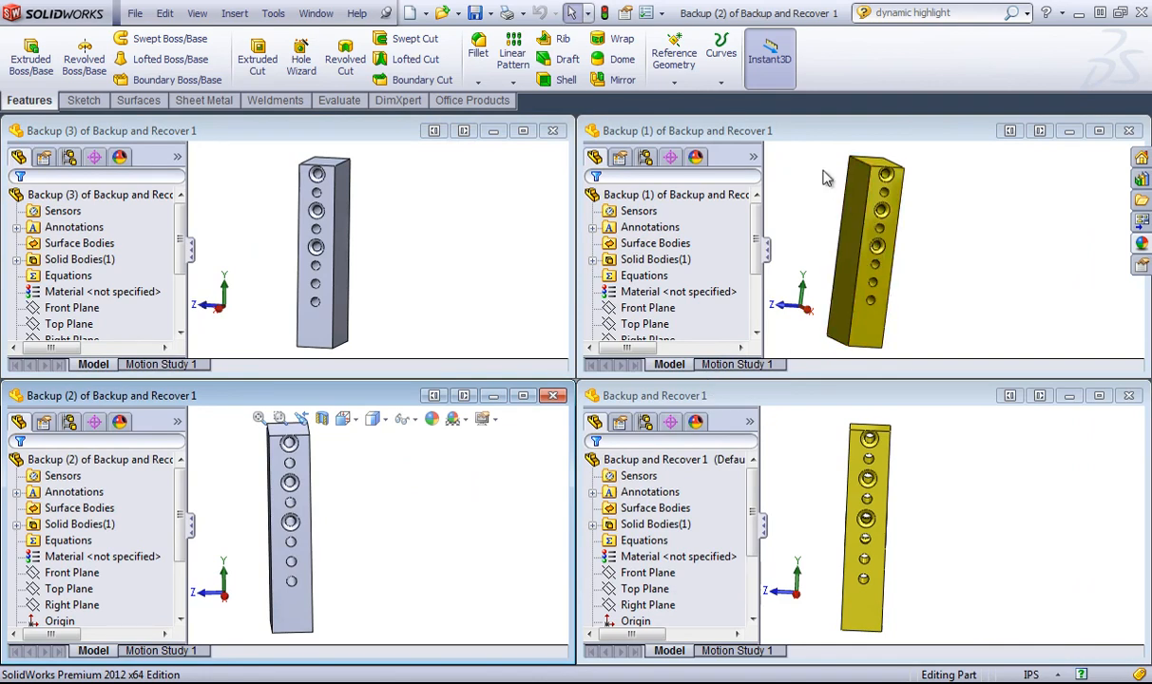
middle_click_drag(842, 498, 862, 529)
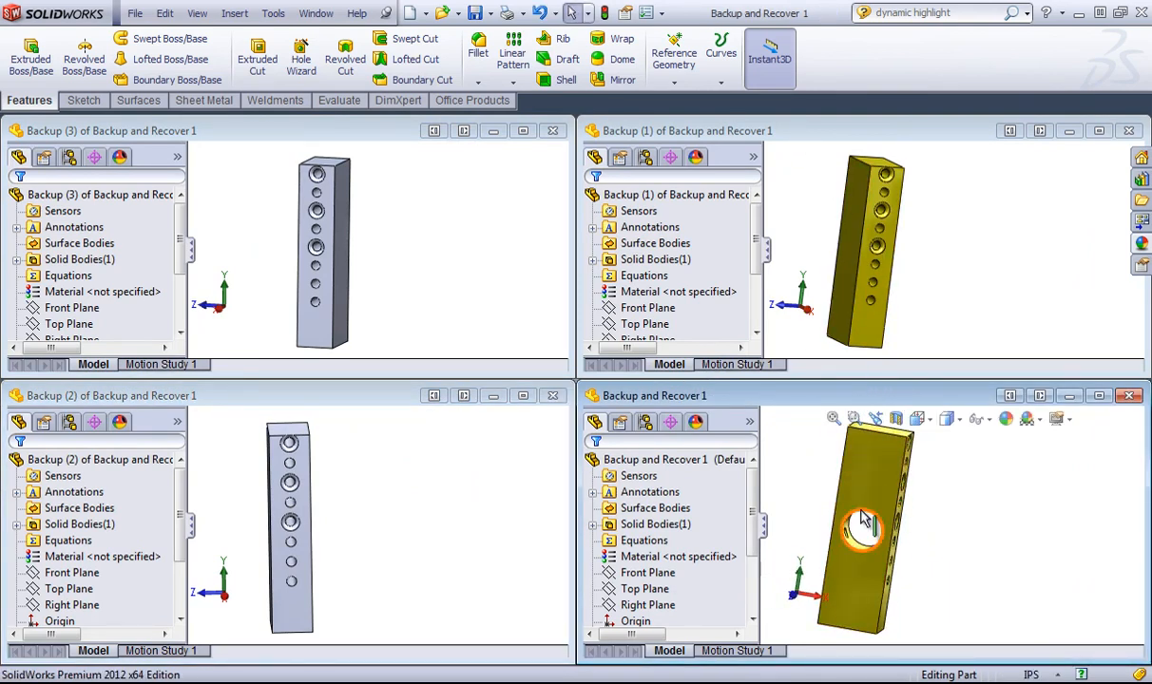
Examine the holes and fillets in backup copies (1), (2) and (3) against the current part from several angles.
middle_click_drag(920, 269, 838, 245)
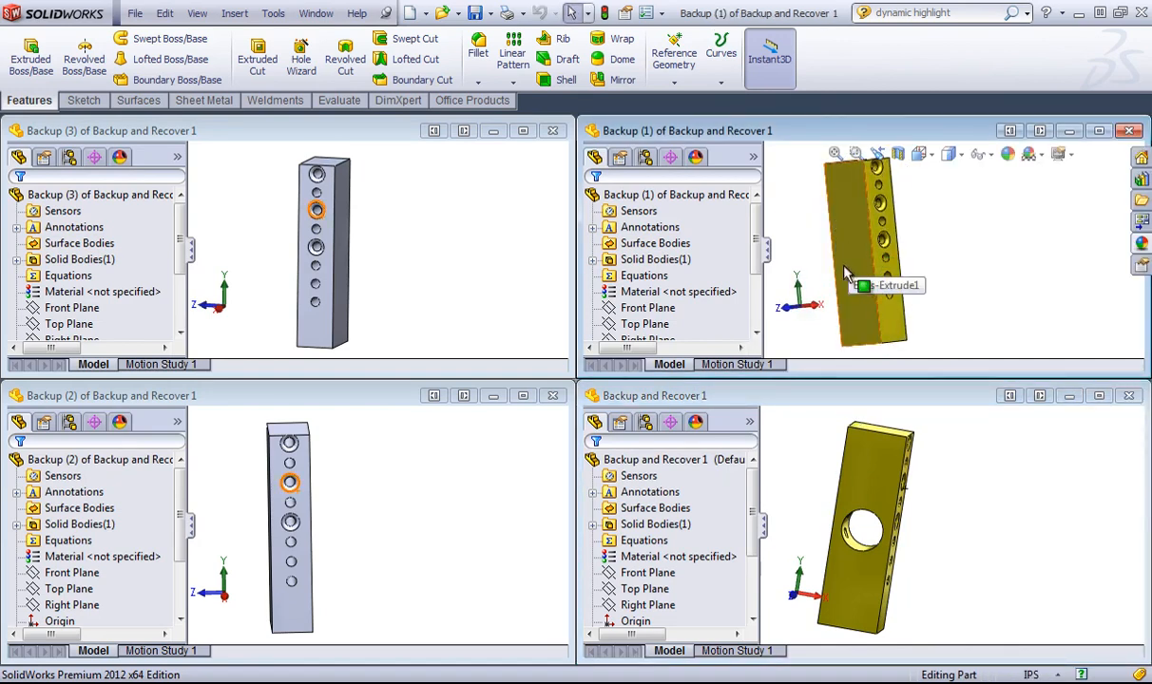
left_click(378, 525)
middle_click_drag(378, 526, 320, 496)
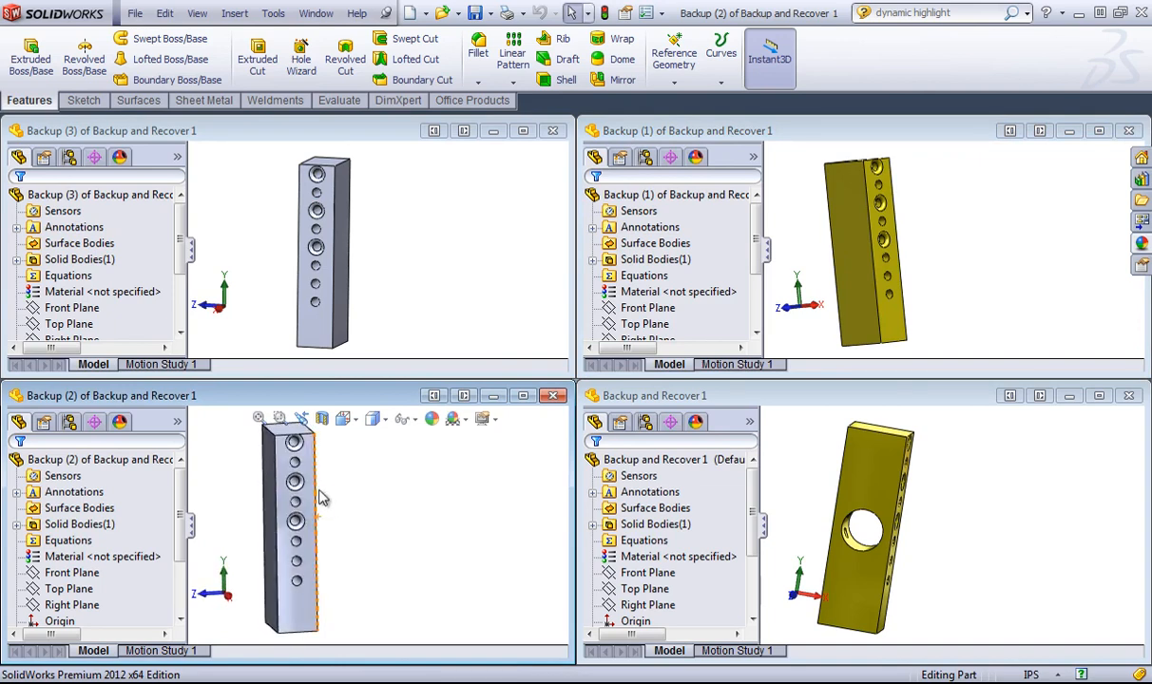
scroll(320, 496, "down", 5)
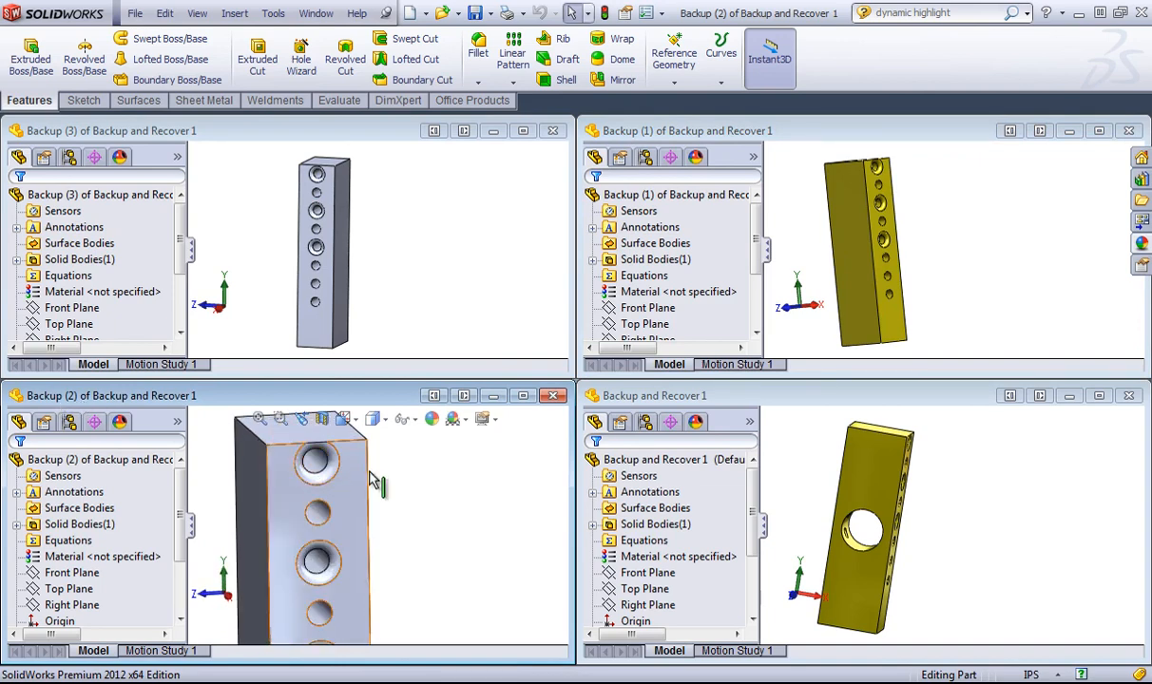
left_click(415, 218)
scroll(414, 218, "down", 4)
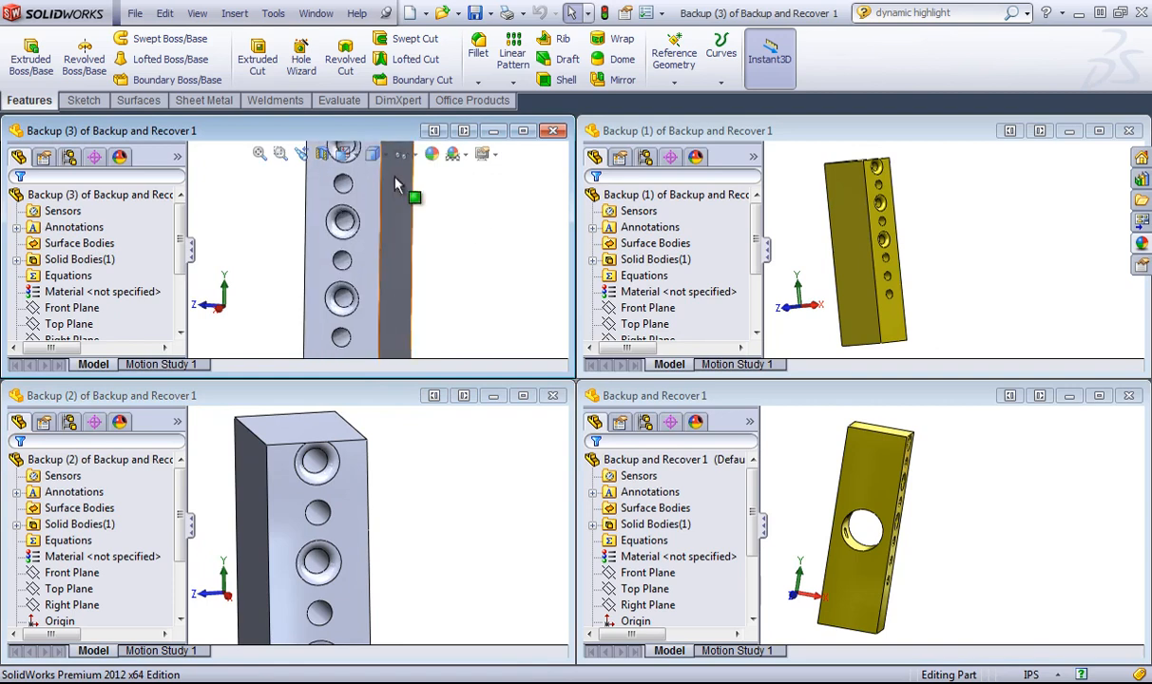
scroll(418, 190, "up", 3)
middle_click_drag(427, 193, 338, 222)
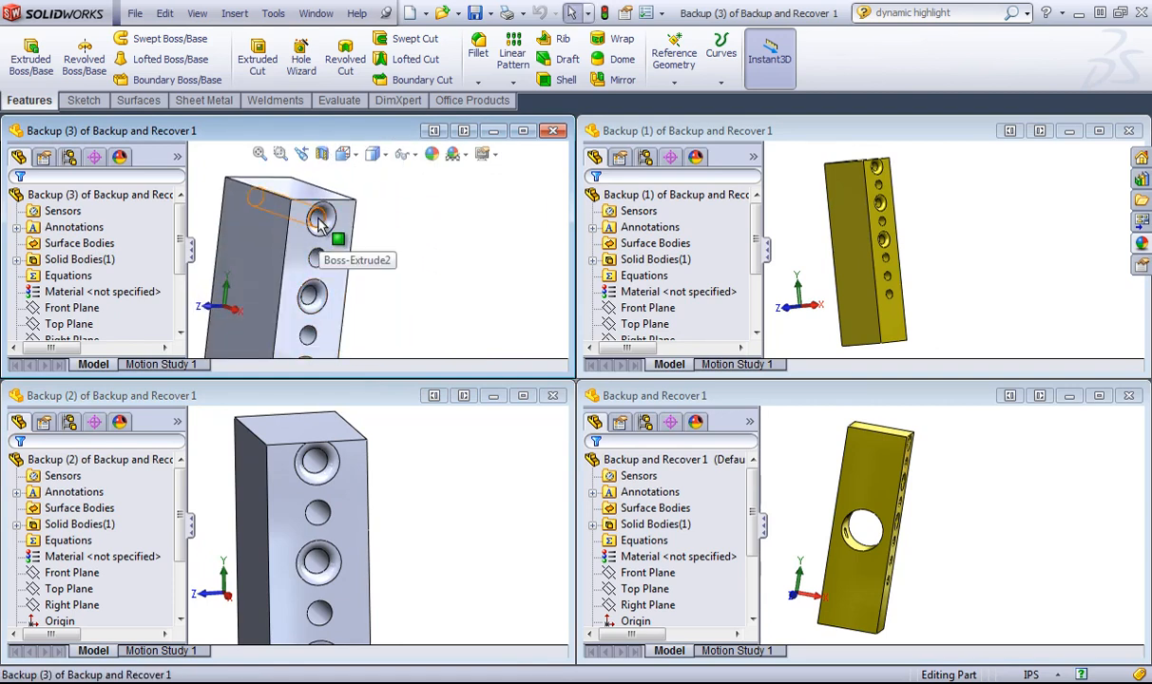
scroll(315, 234, "up", 8)
scroll(350, 328, "down", 1)
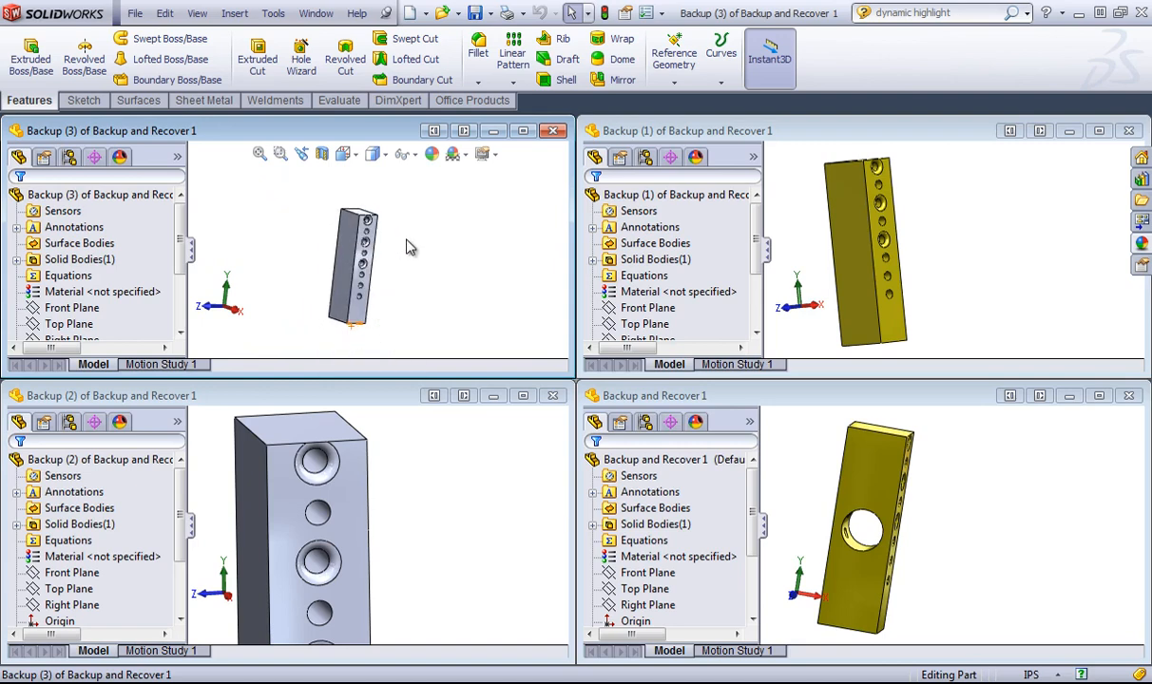
middle_click_drag(410, 247, 342, 332)
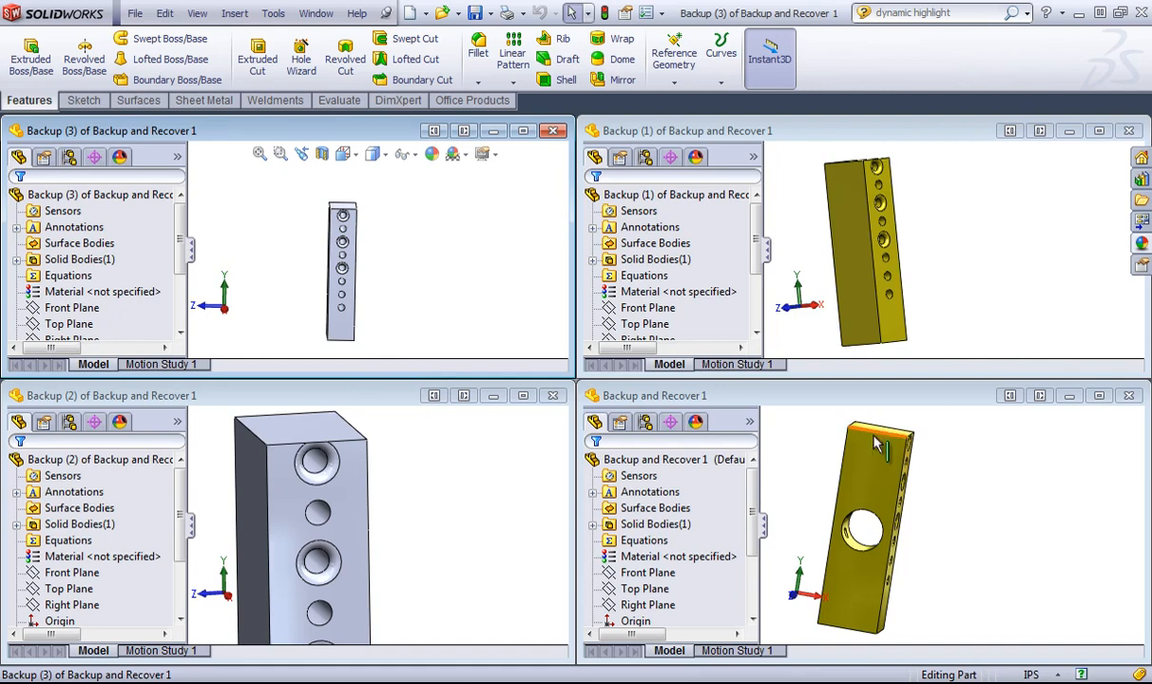
middle_click_drag(834, 462, 812, 471)
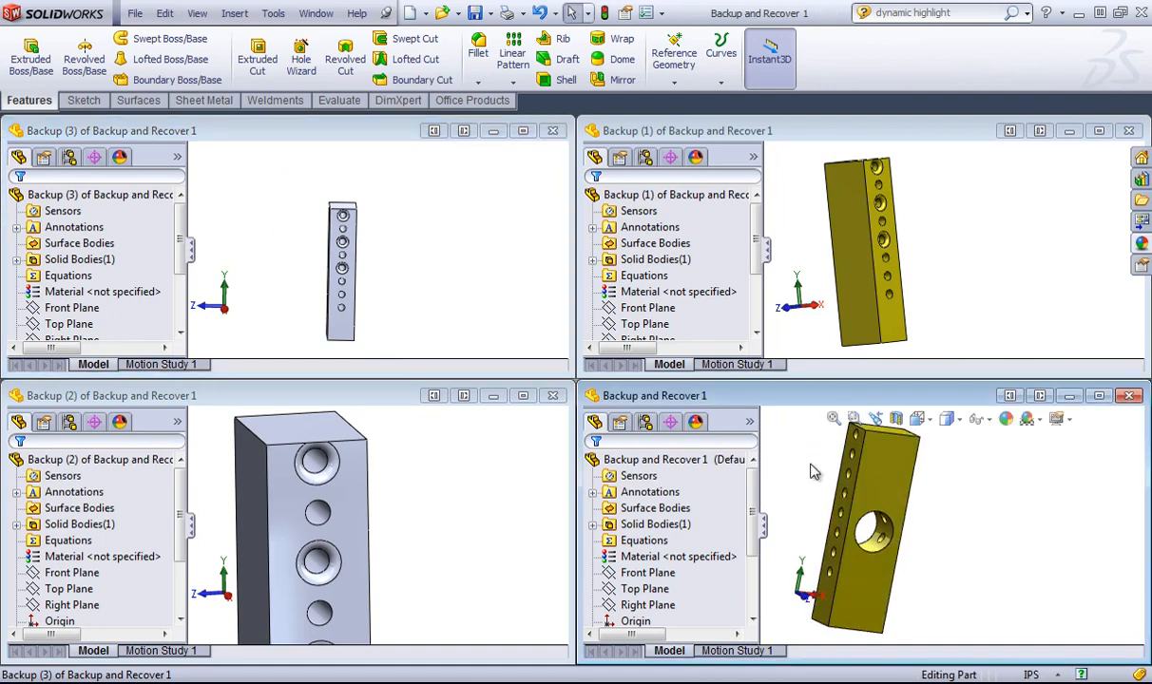
left_click(374, 243)
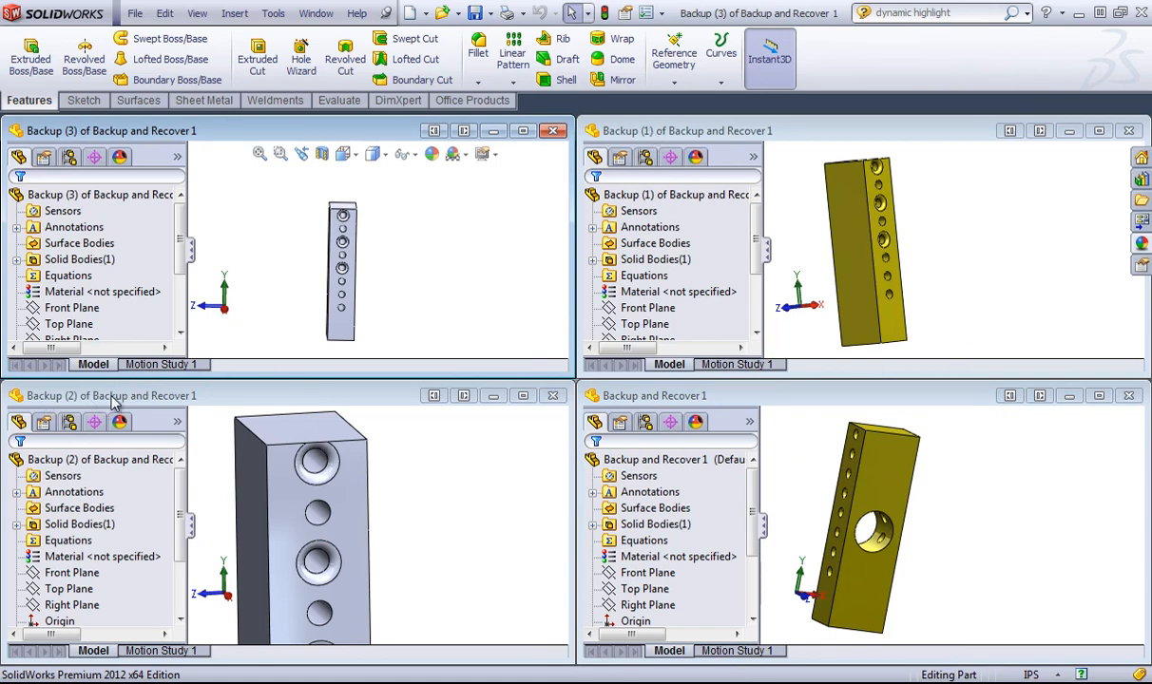
Close the three backup copies and maximize the Backup and Recover 1 part.
left_click(552, 130)
left_click(553, 395)
left_click(1069, 131)
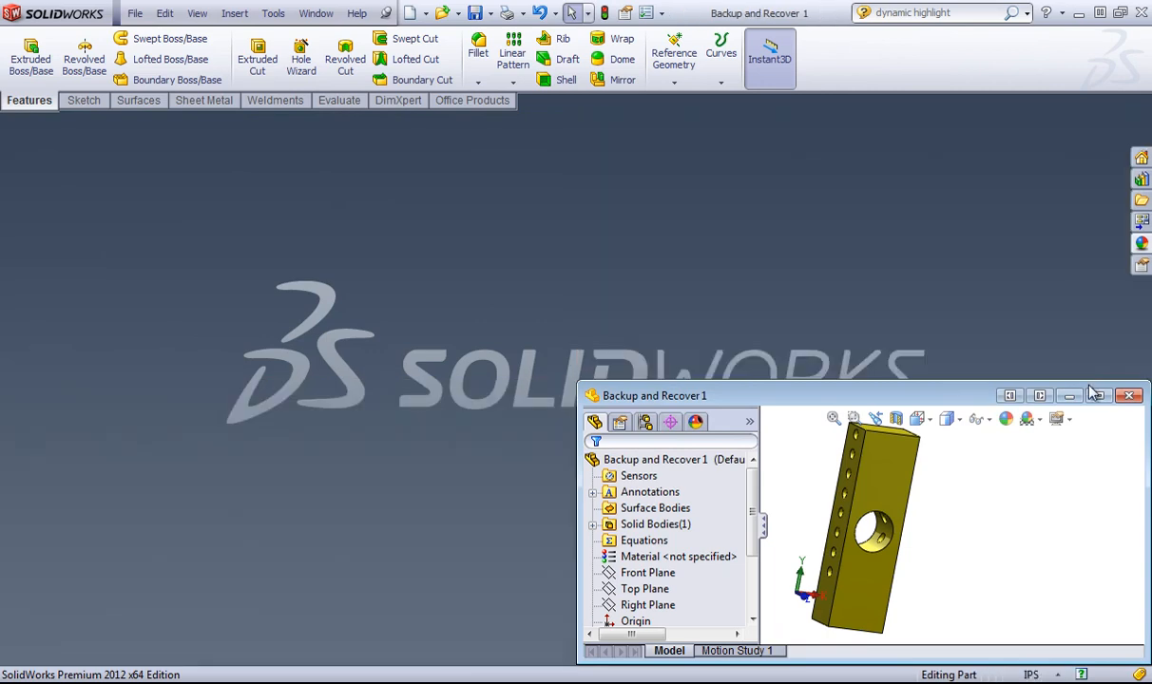
left_click(1099, 395)
Review the auto-recover interval and folder in the Backup/Recover system options and close the options.
left_click(662, 12)
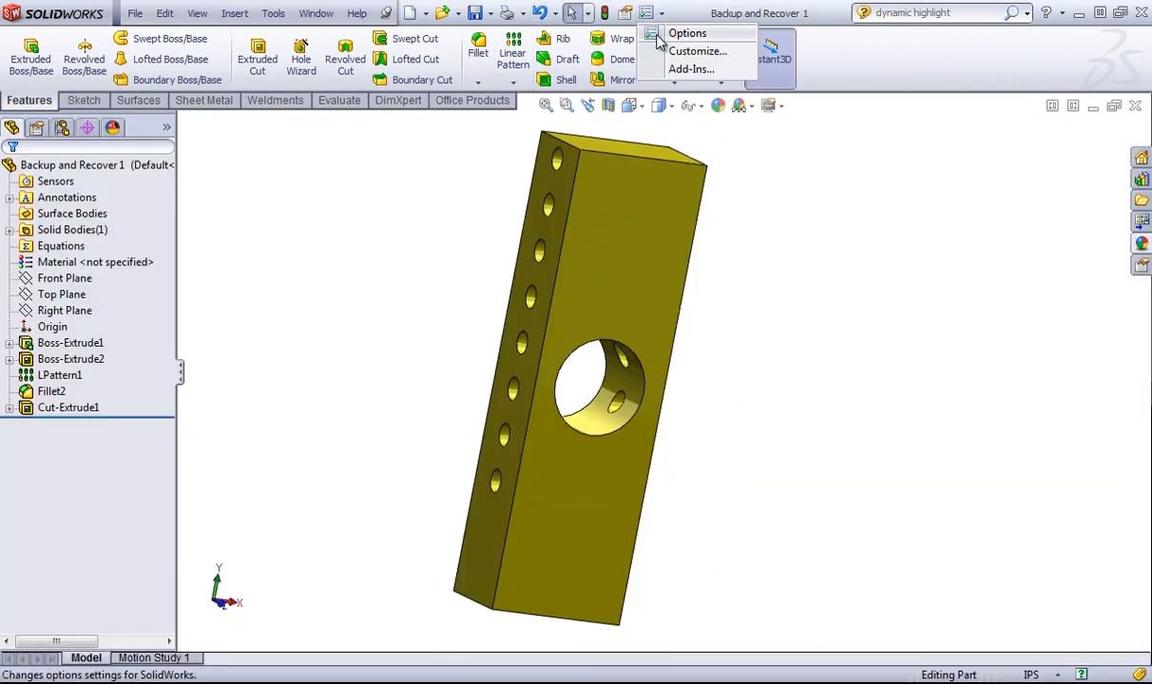
left_click(679, 31)
left_click(233, 329)
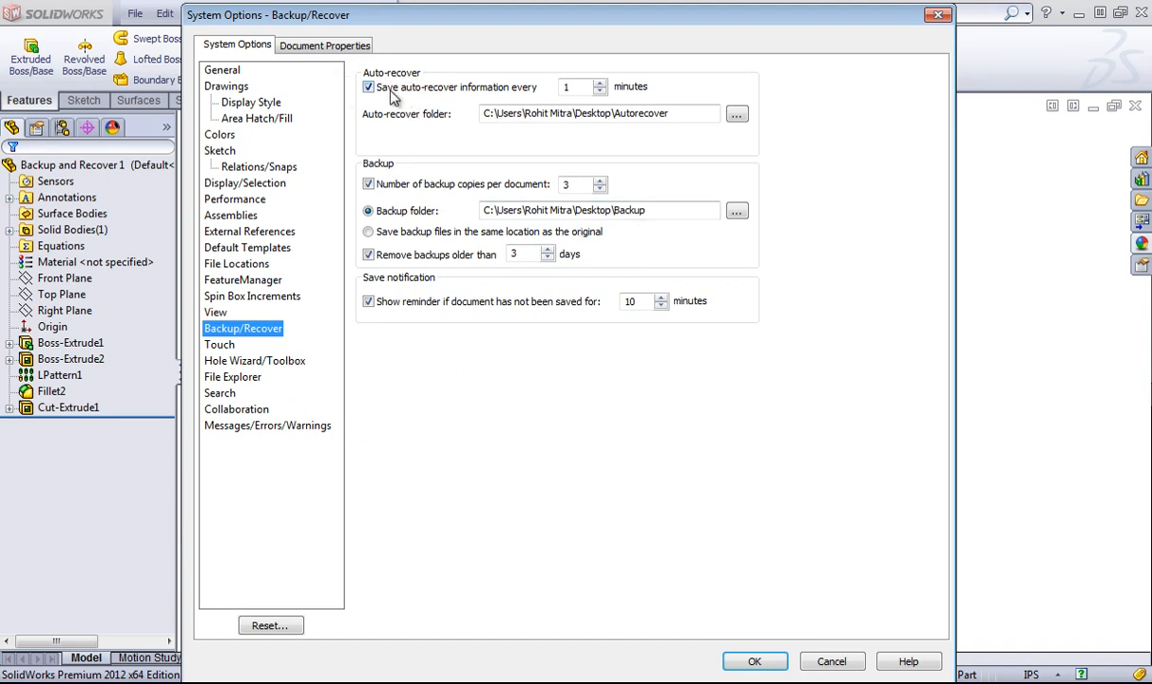
key("Return")
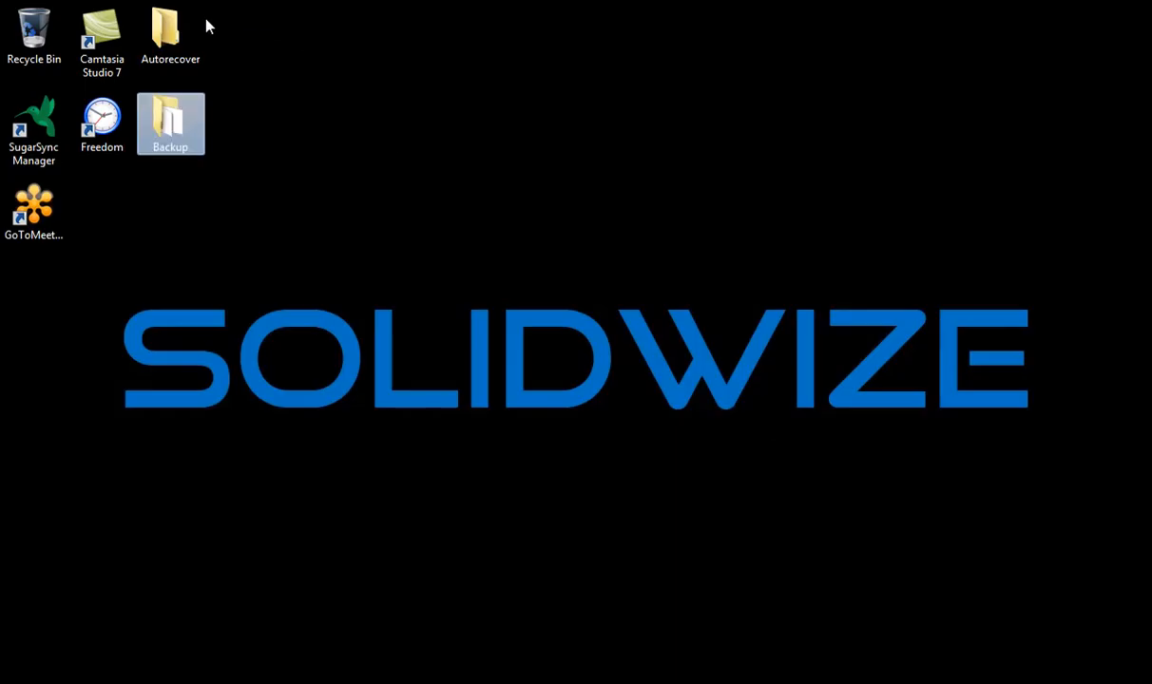
Open the Autorecover folder on the desktop to inspect its contents, and move its window clear of the desktop folders.
double_click(170, 30)
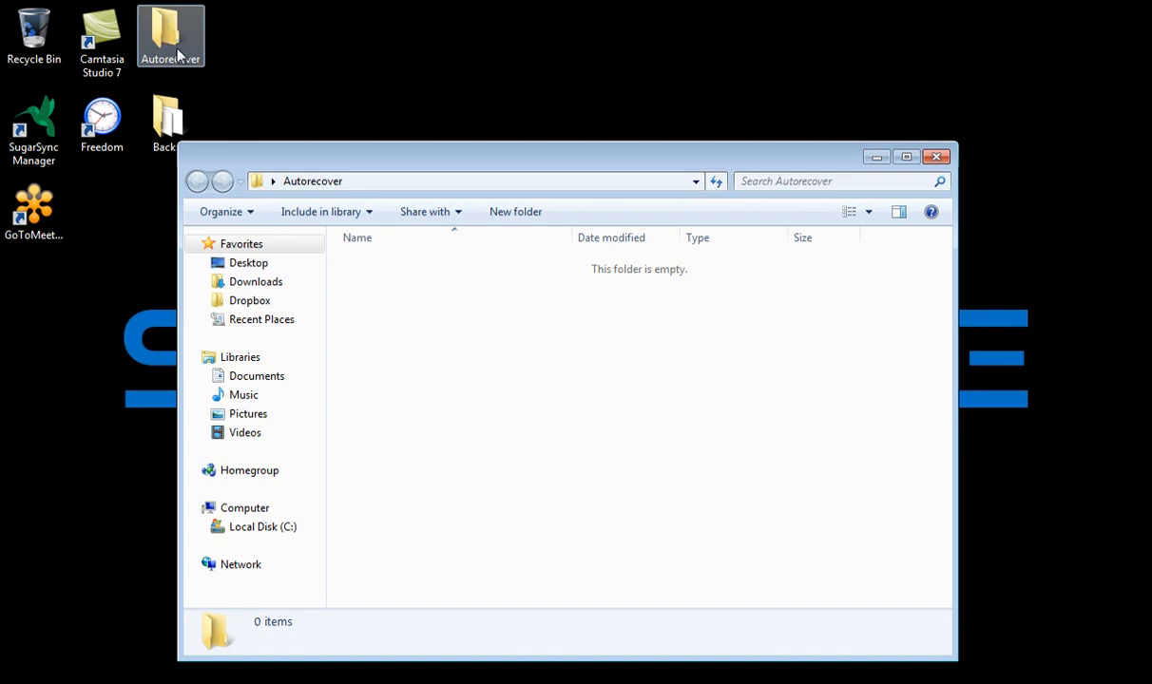
left_click_drag(337, 158, 413, 141)
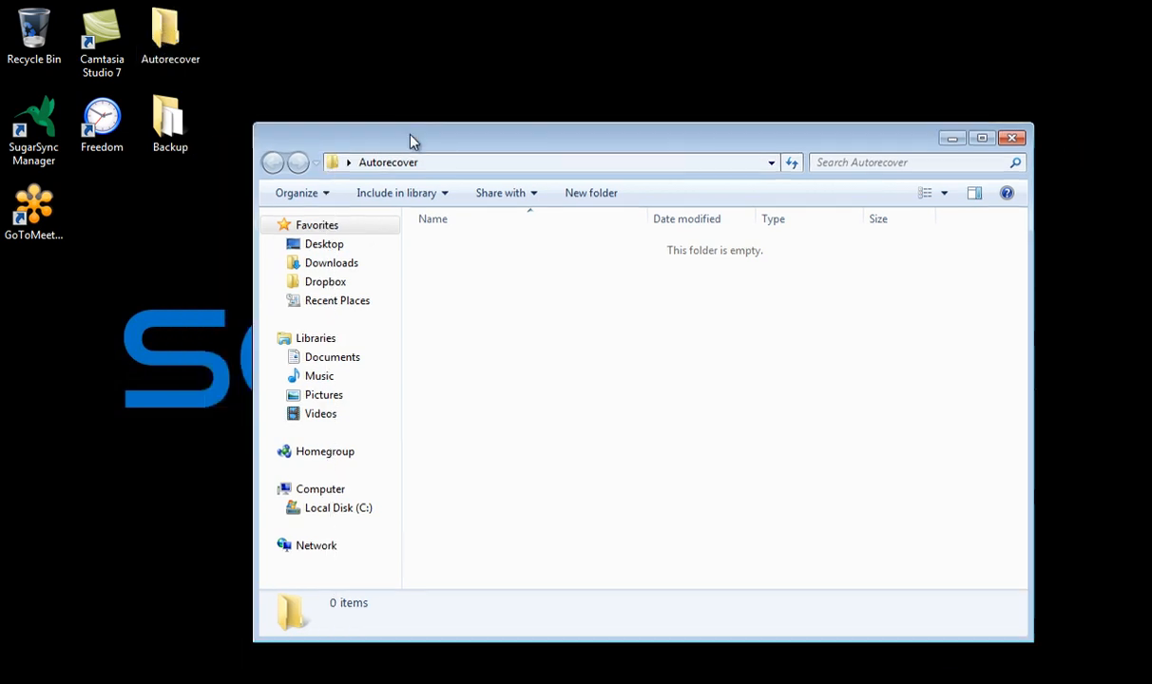